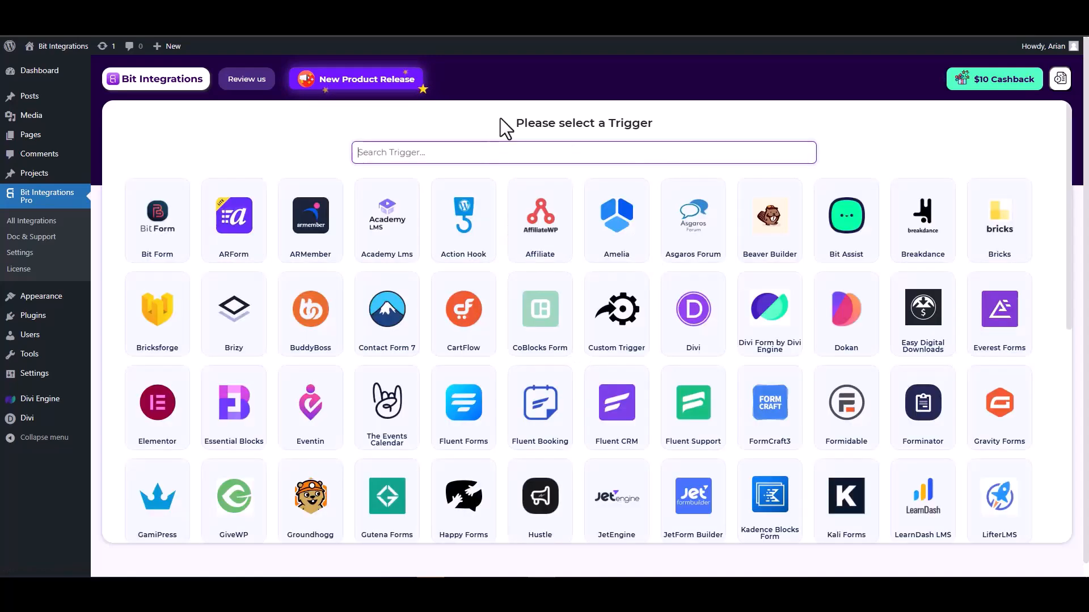
Choose Divi Form by Divi Engine as the trigger and start fetching a form submission
type("divi")
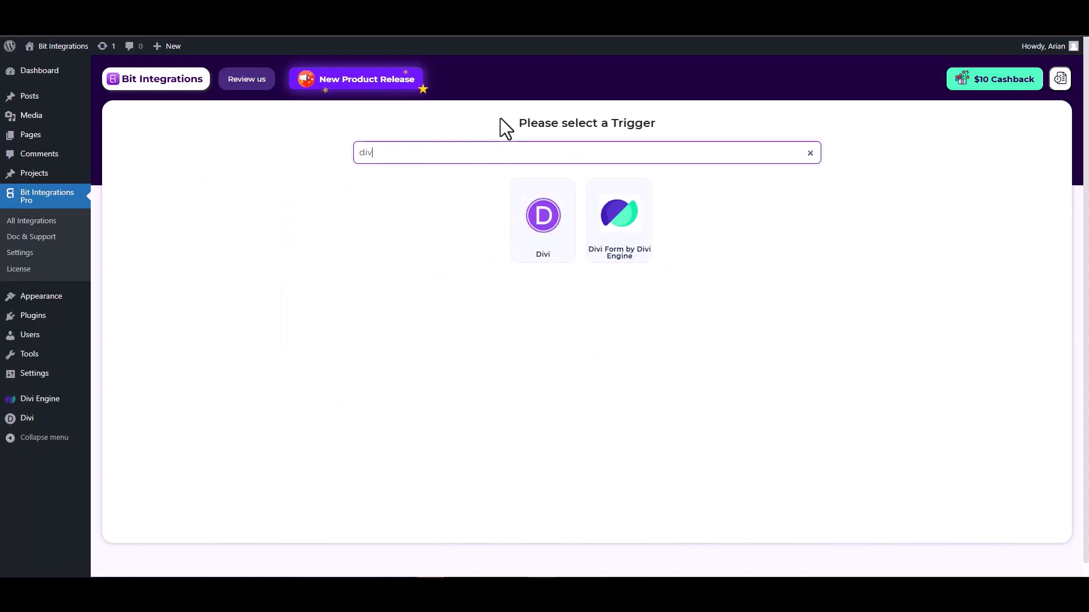
left_click(623, 241)
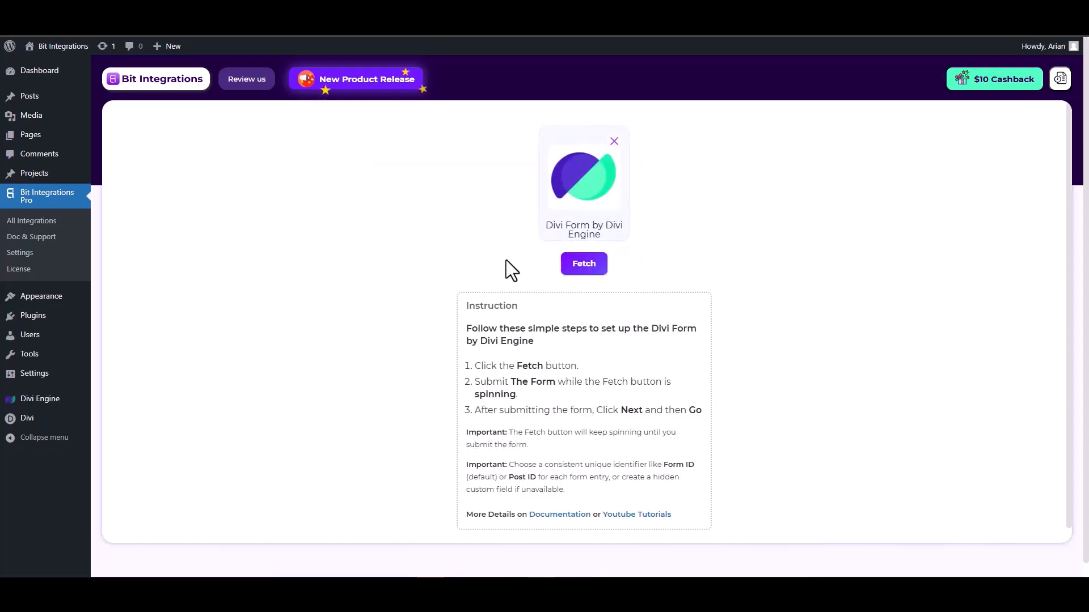
left_click(585, 265)
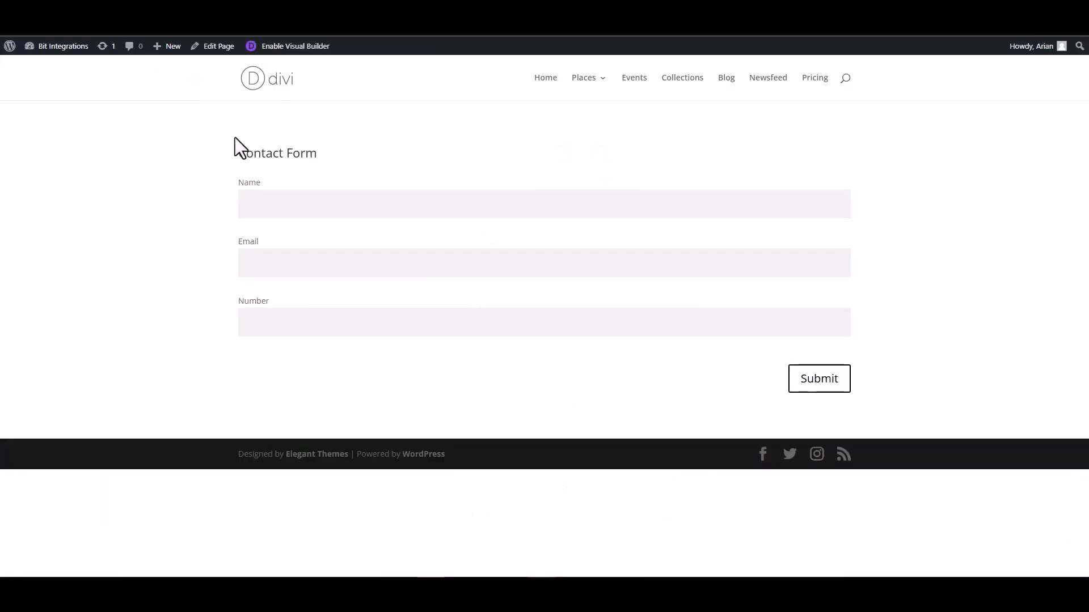
Submit the Divi Contact Form with name 'test', a test e-mail and number 1234567
left_click(308, 205)
type("test")
left_click(850, 264)
type("test@gmail.com")
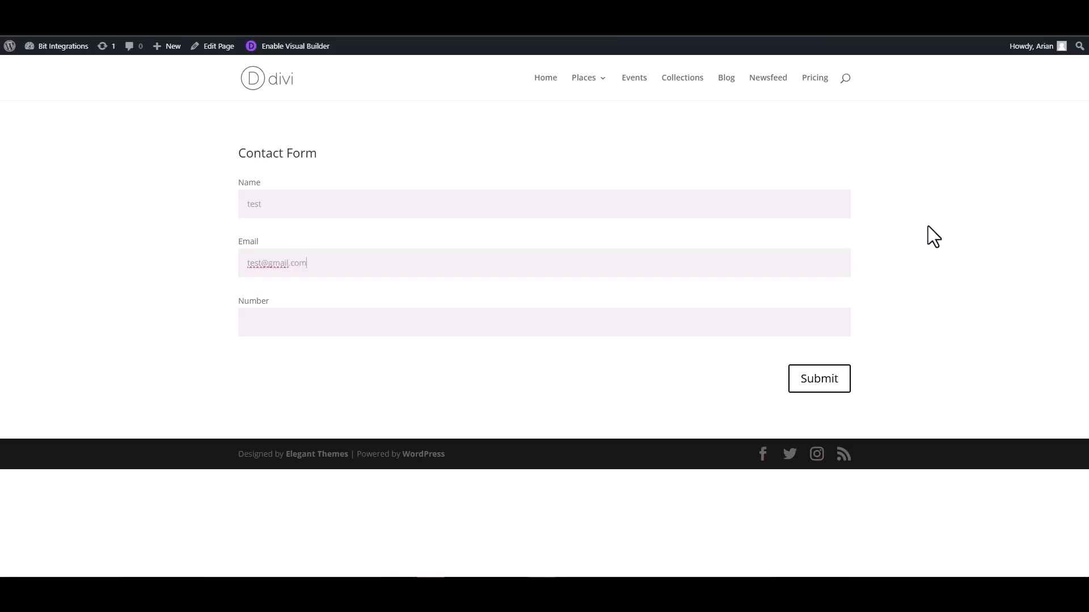
left_click(792, 318)
type("1234567")
left_click(811, 385)
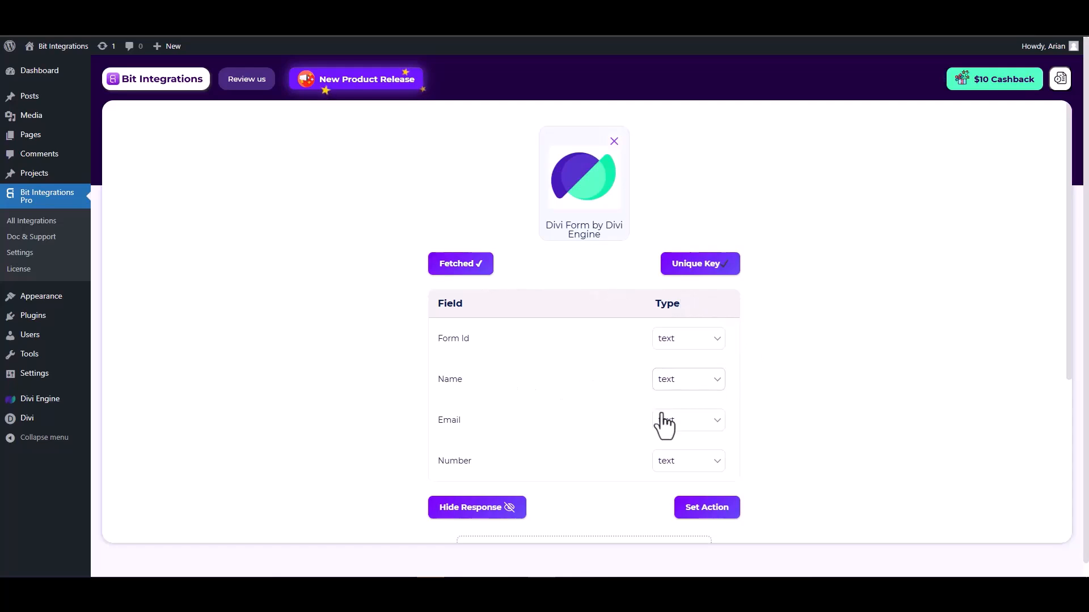
Set the fetched Email field's type to email and the Number field's type to number
scroll(666, 422, "down", 1)
left_click(684, 366)
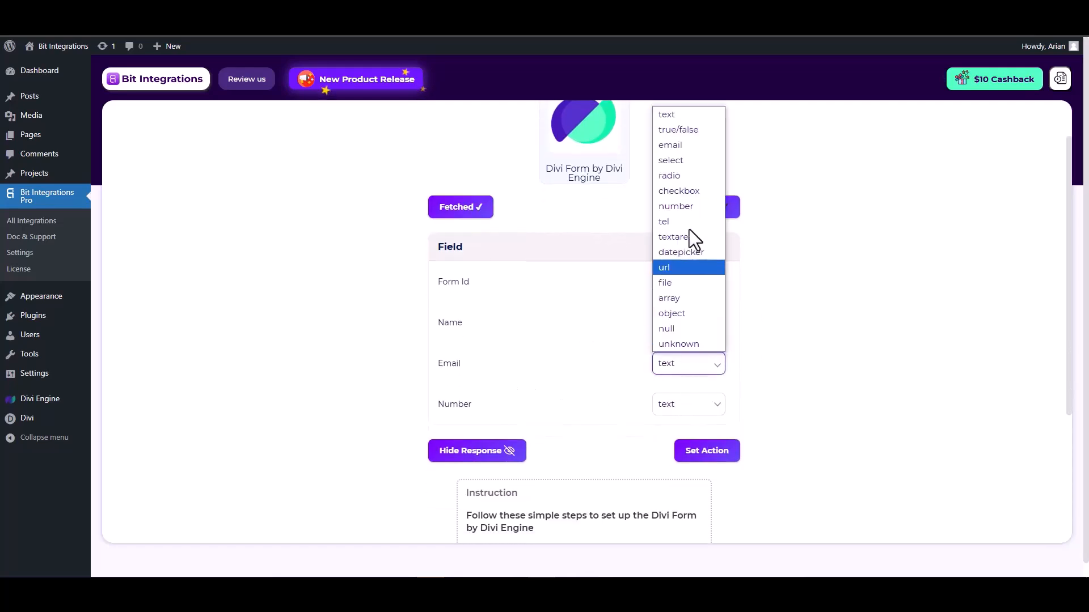
left_click(674, 148)
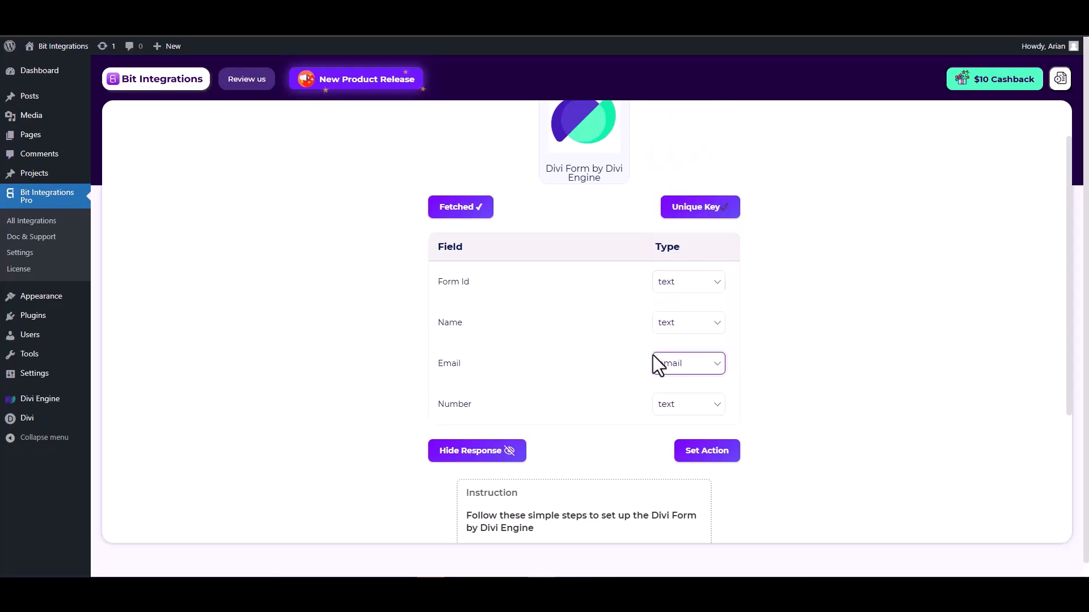
left_click(677, 404)
left_click(681, 250)
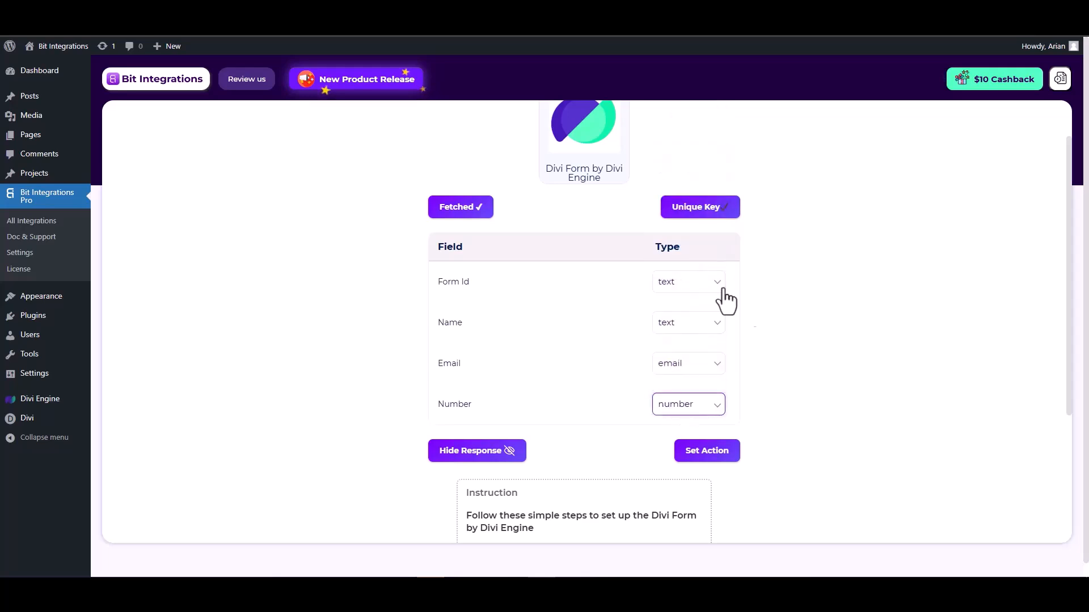
left_click(708, 452)
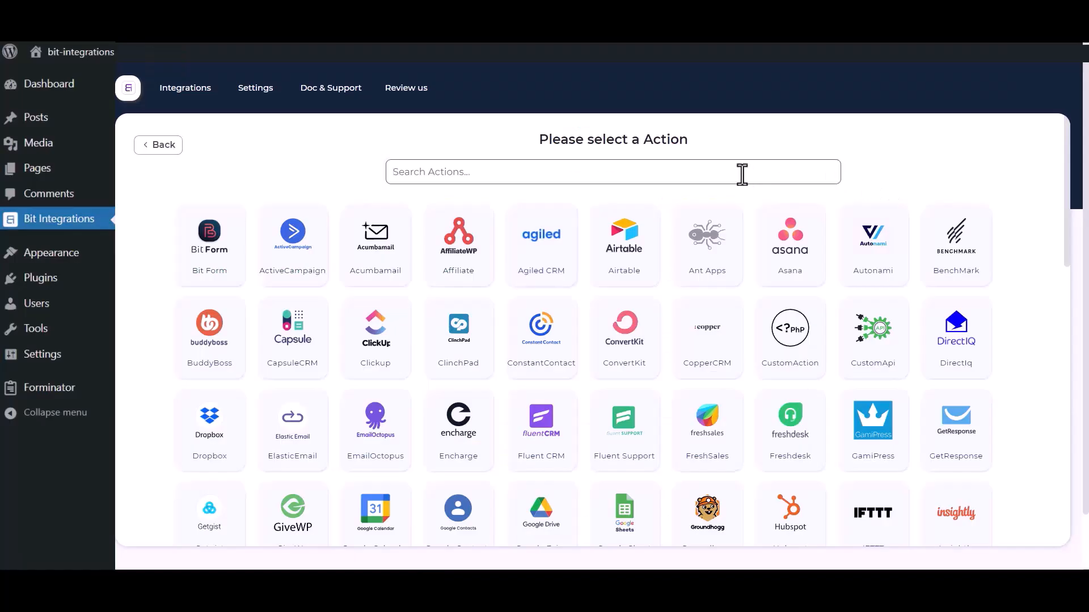
Search 'sales', pick Salesforce as the action and review its Integration Name field
left_click(741, 174)
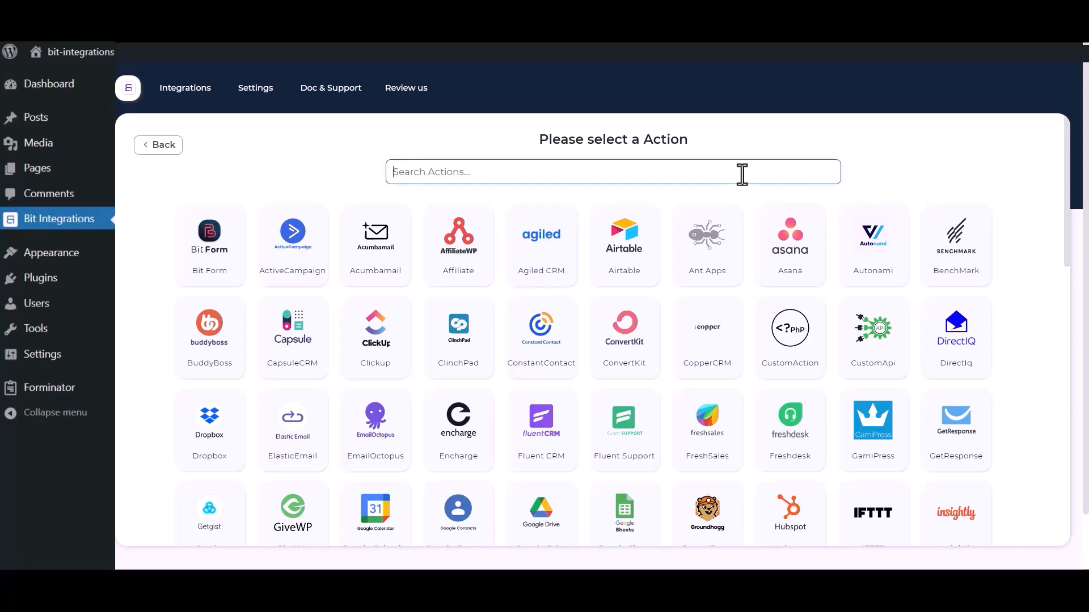
type("sales")
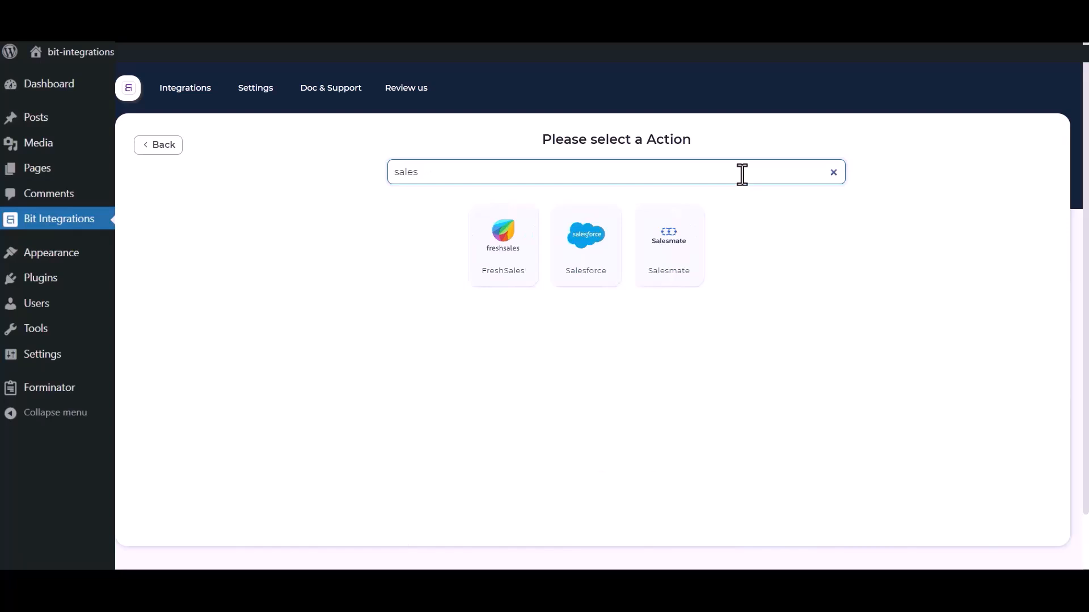
left_click(576, 264)
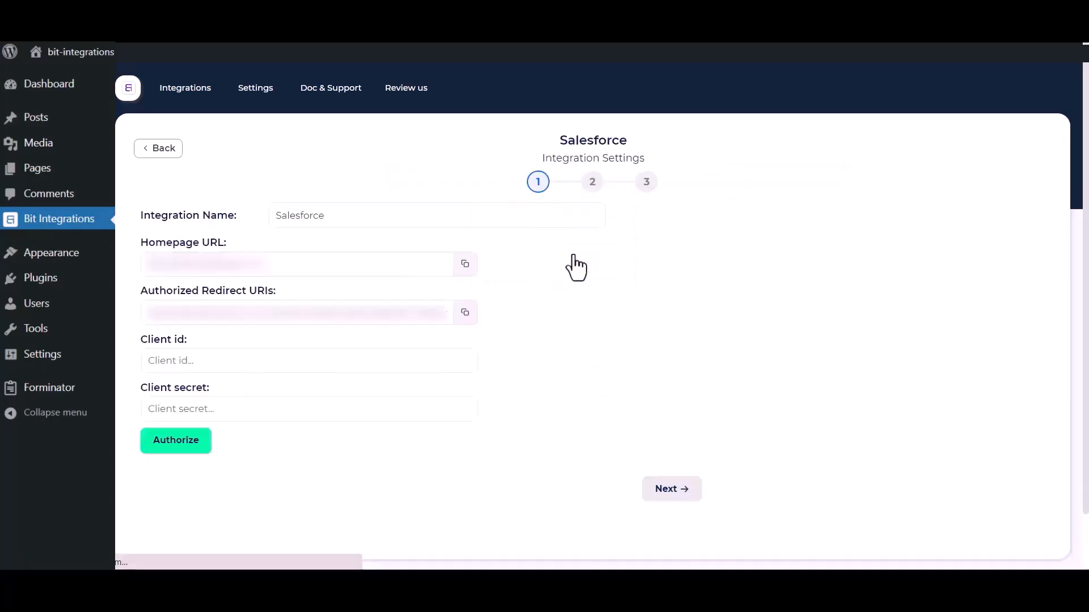
left_click_drag(353, 215, 267, 214)
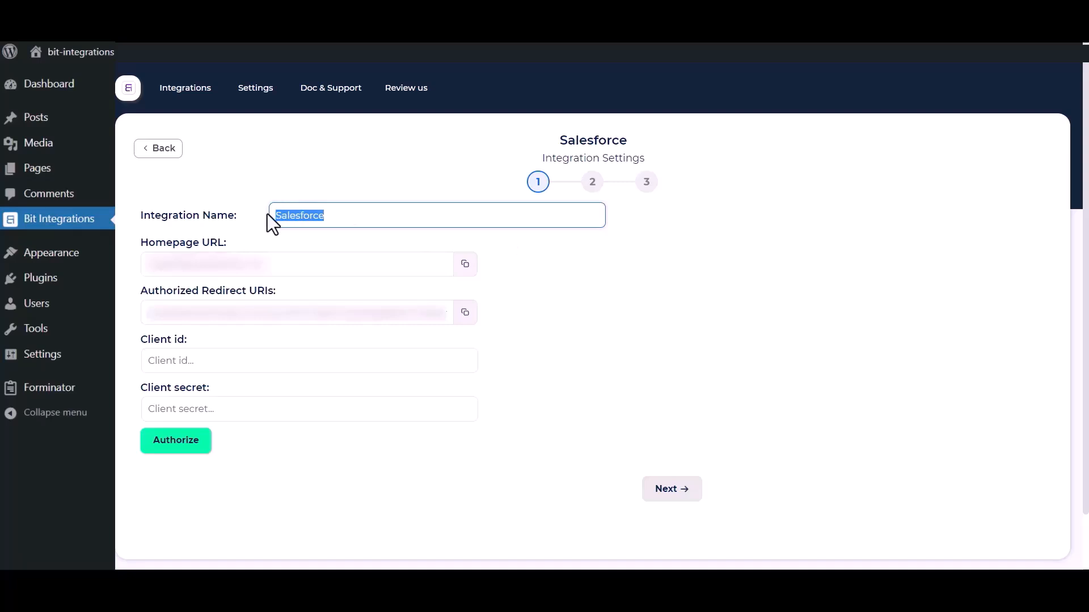
left_click(662, 397)
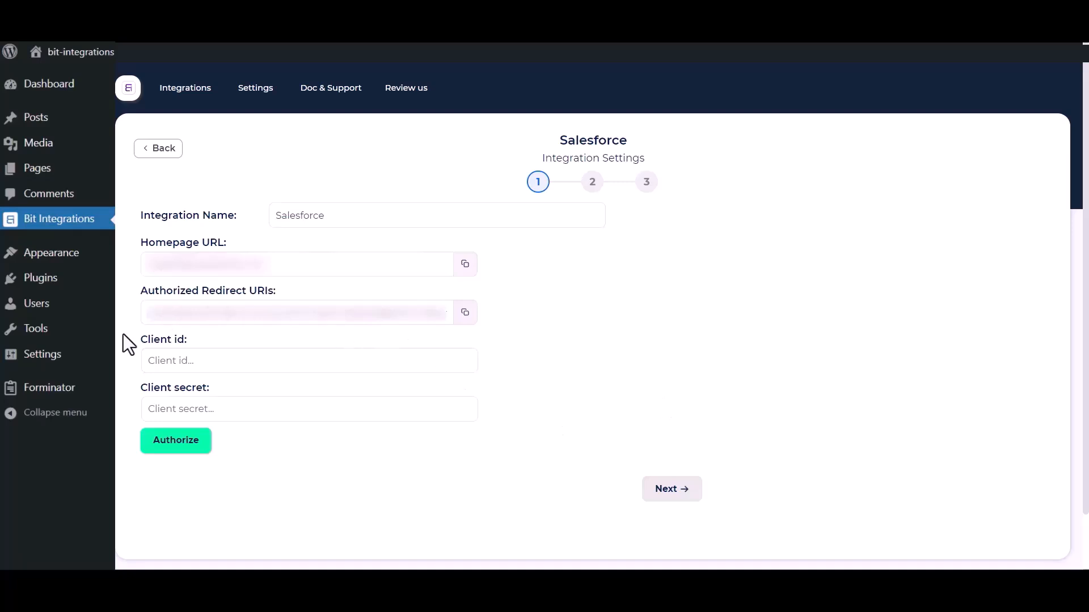
left_click_drag(141, 388, 193, 394)
left_click(581, 373)
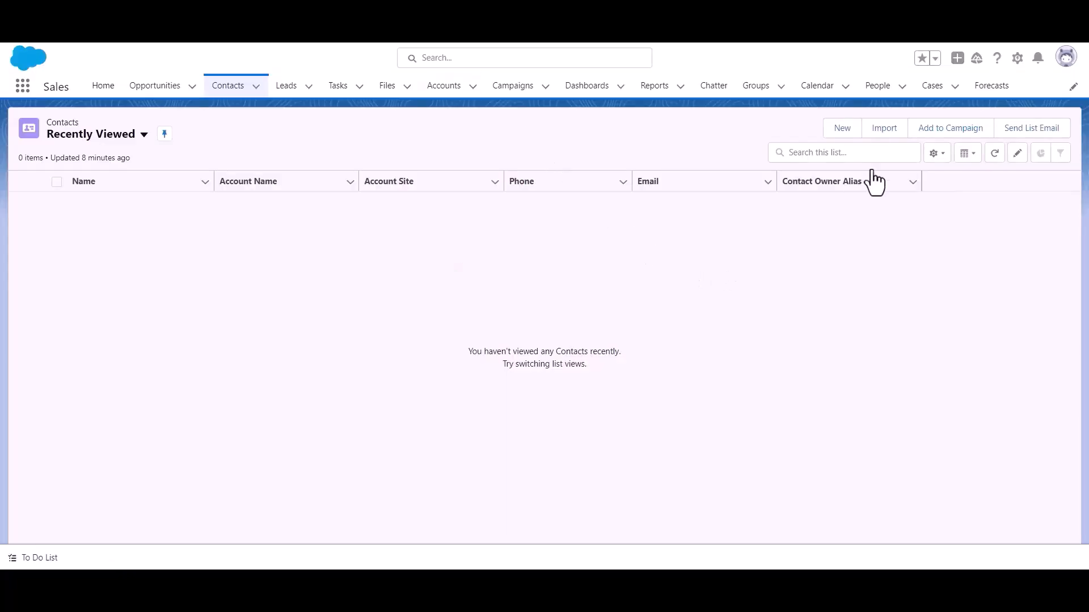
Go to Salesforce Setup and open Platform Tools > Apps > App Manager
left_click(1019, 71)
left_click(985, 108)
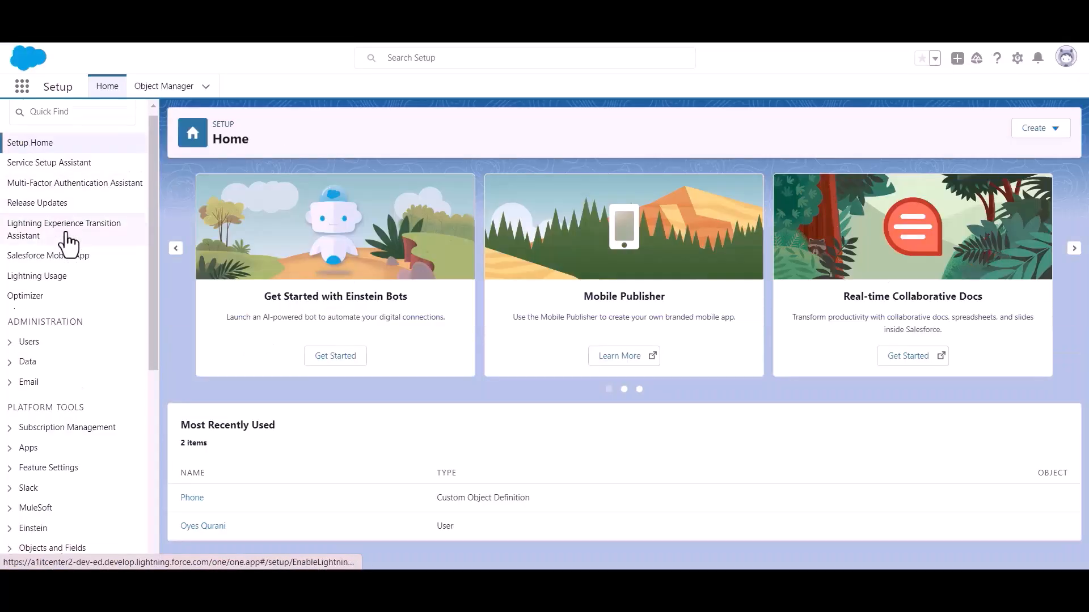
scroll(68, 244, "down", 3)
left_click_drag(7, 276, 110, 276)
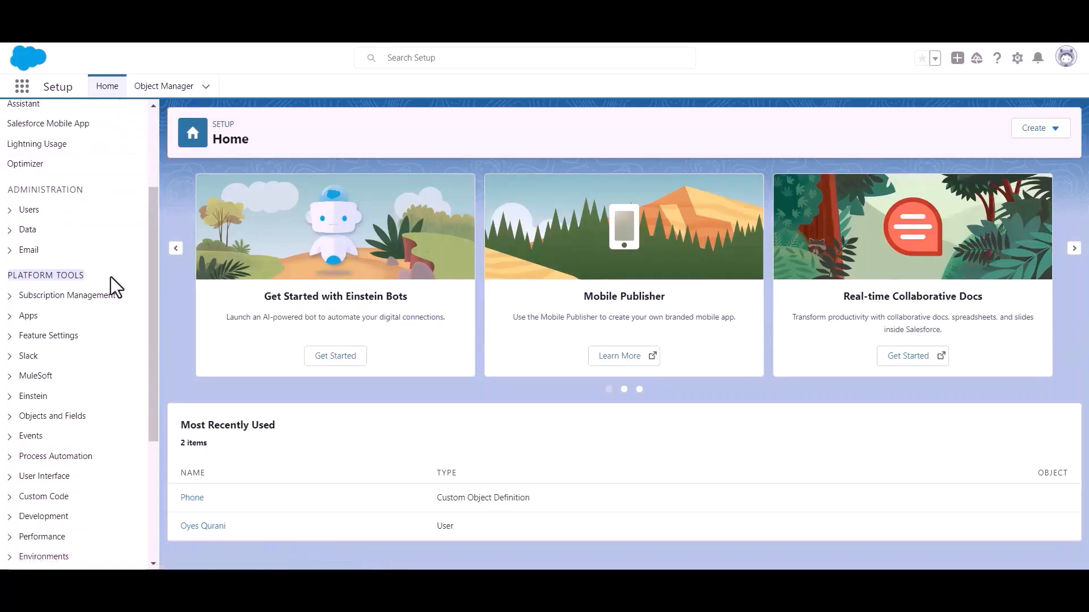
left_click(13, 319)
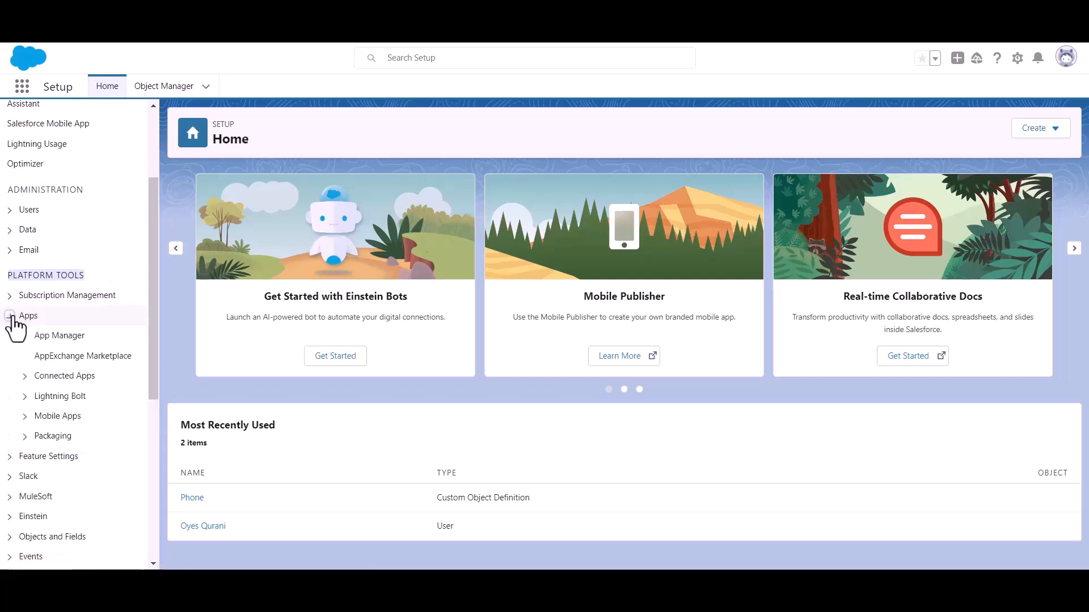
left_click(64, 339)
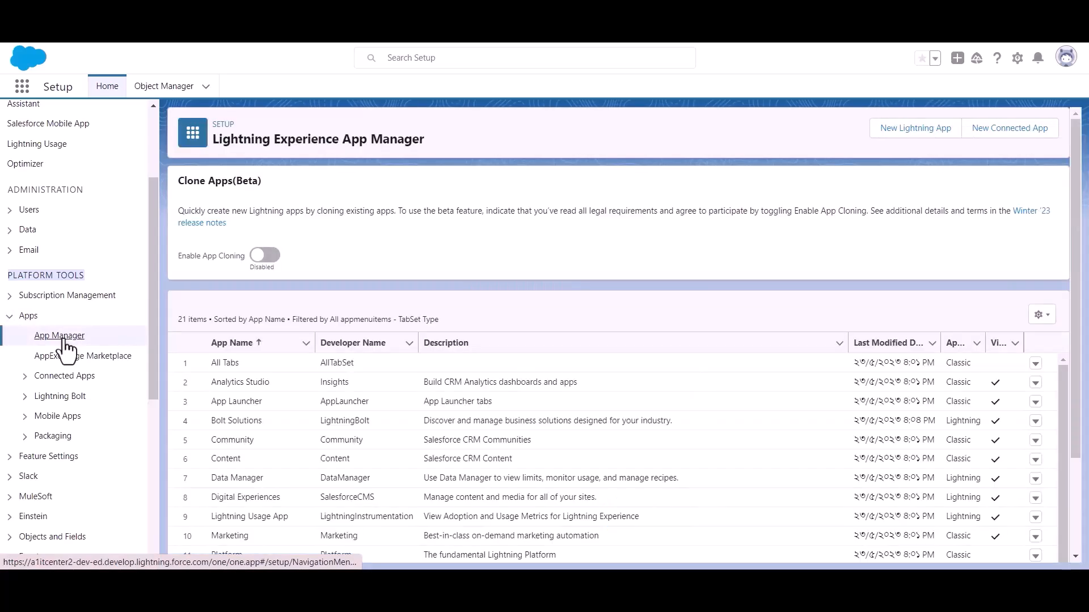
Start a new connected app named 'Bit Apps' and fill in the contact e-mail
left_click(1001, 137)
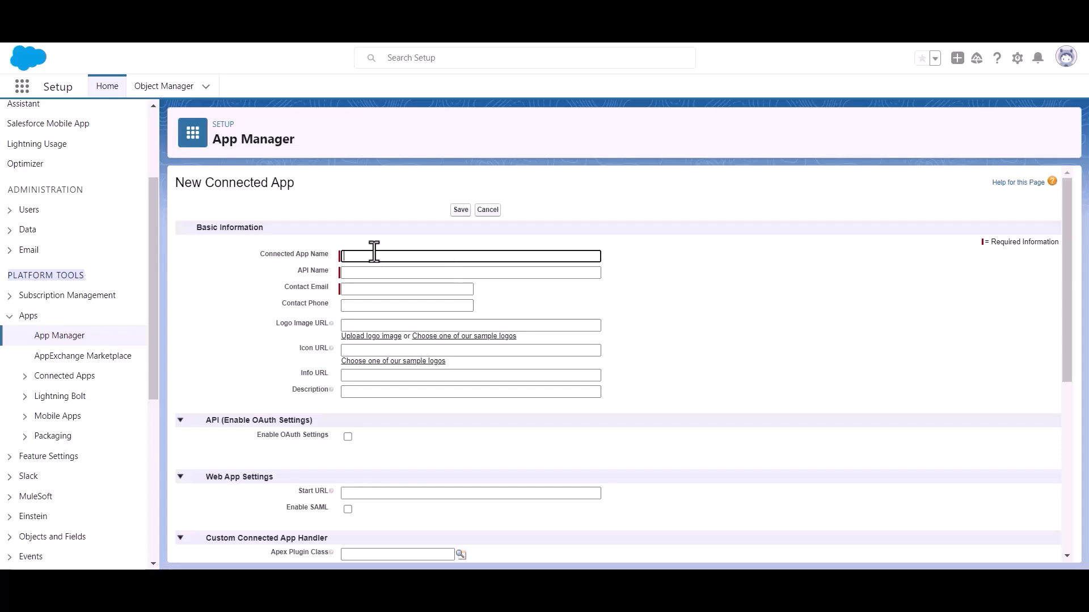
type("Bit Apps")
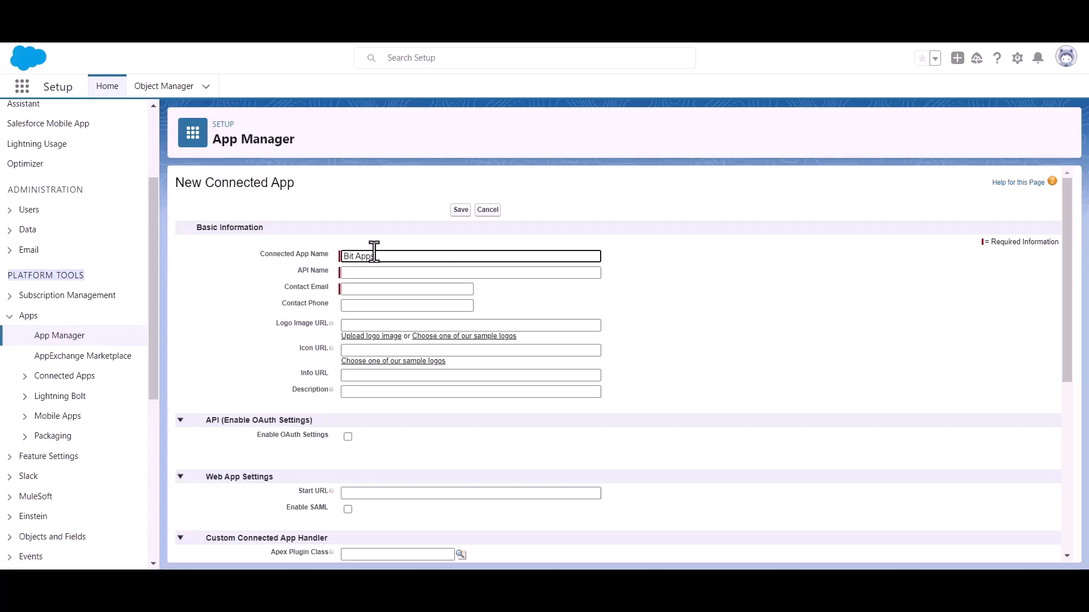
left_click(381, 289)
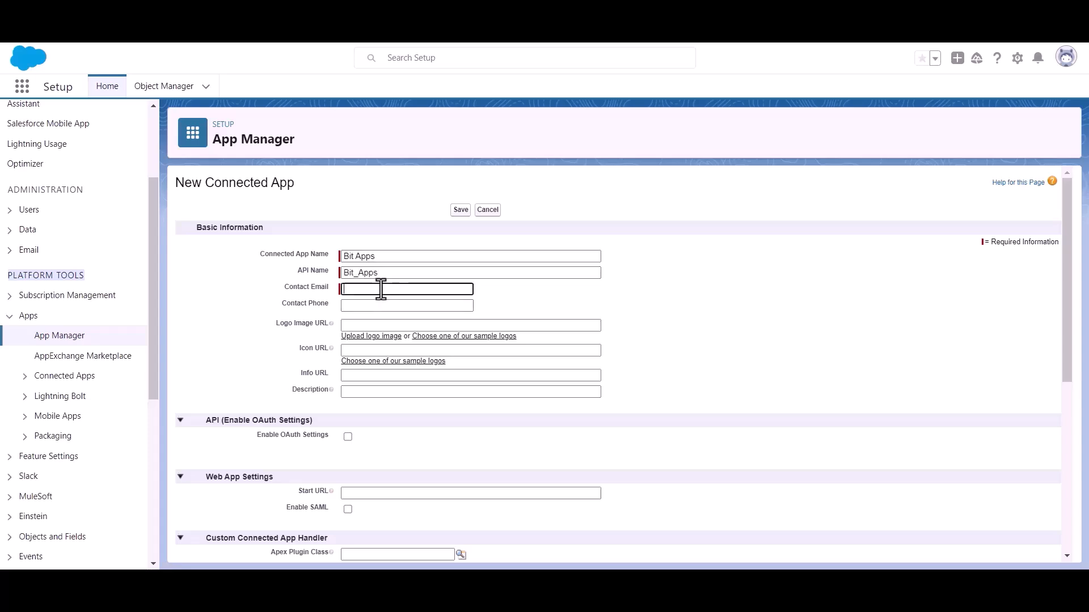
key("ctrl+v")
left_click(531, 295)
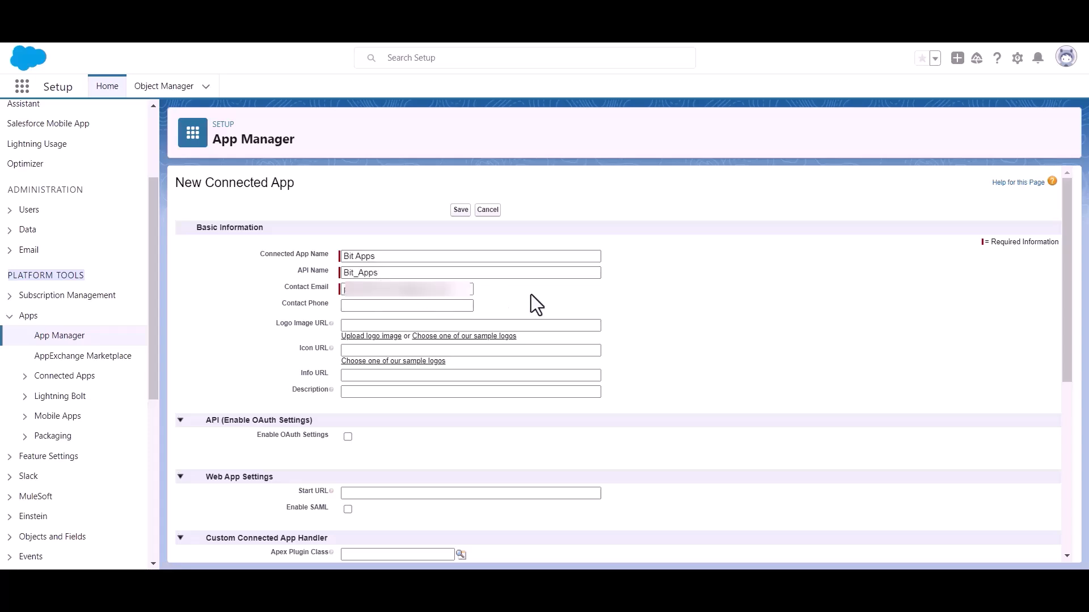
Enable OAuth settings for the Bit Apps connected app
scroll(530, 291, "down", 1)
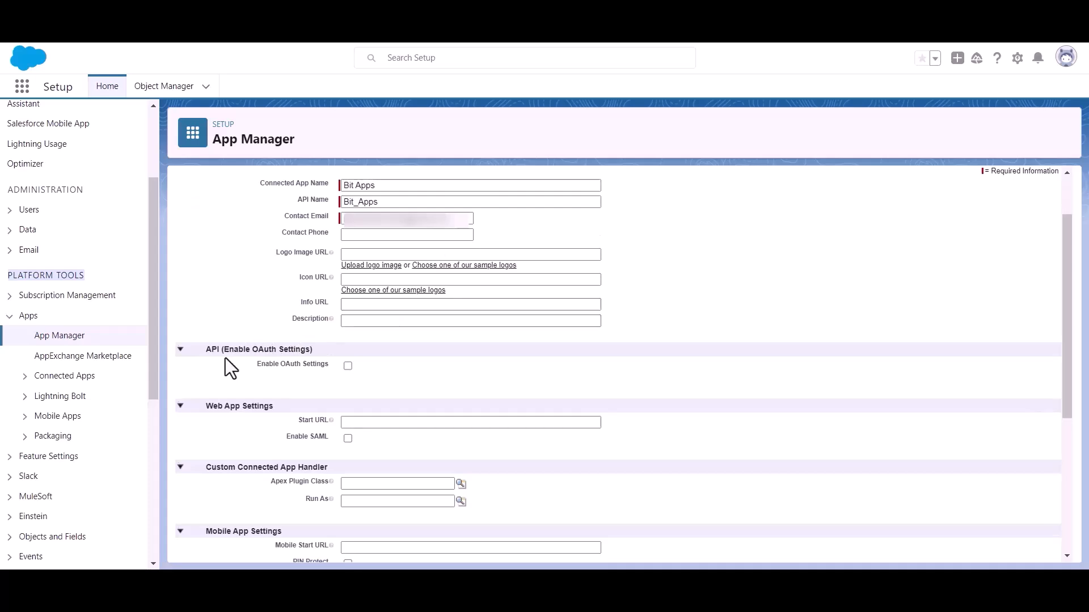
left_click_drag(223, 349, 329, 346)
left_click(347, 376)
left_click(347, 366)
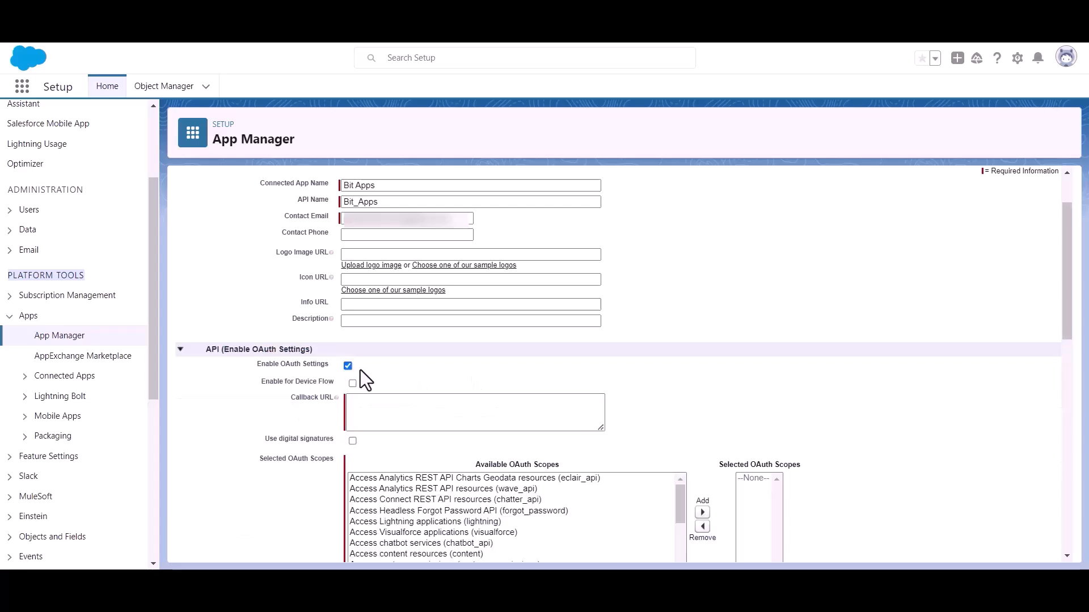
Copy the Authorized Redirect URI from the Bit Integrations Salesforce settings
scroll(360, 370, "down", 1)
left_click(380, 334)
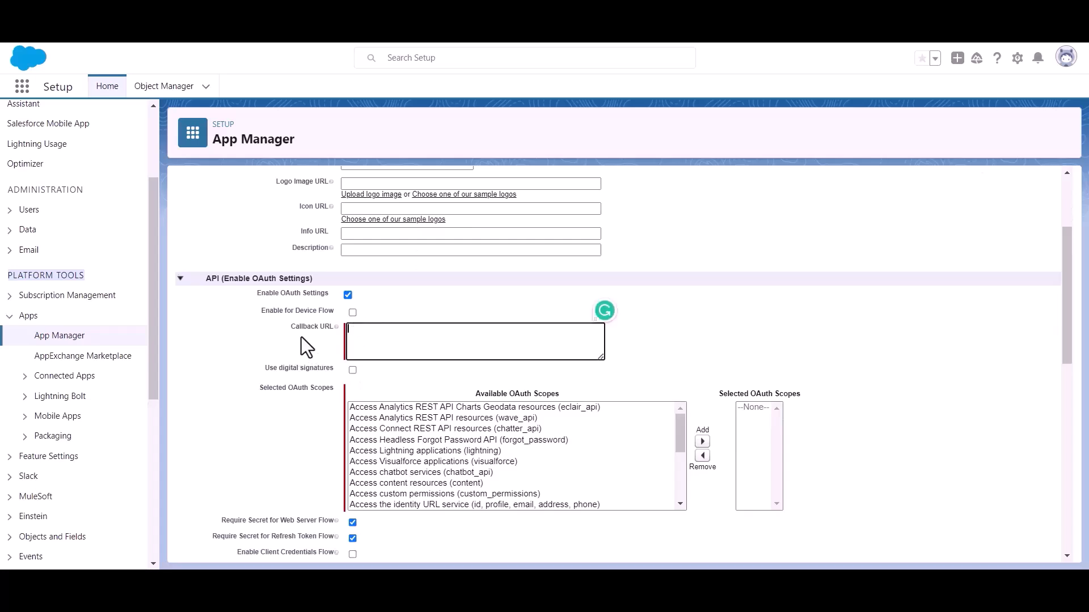
left_click(233, 22)
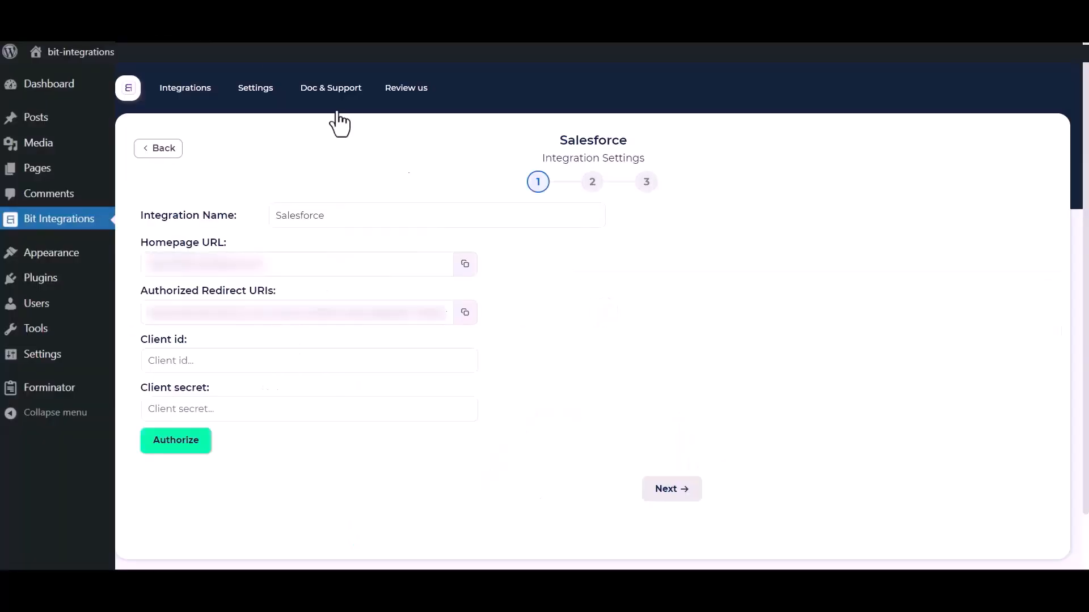
left_click(464, 315)
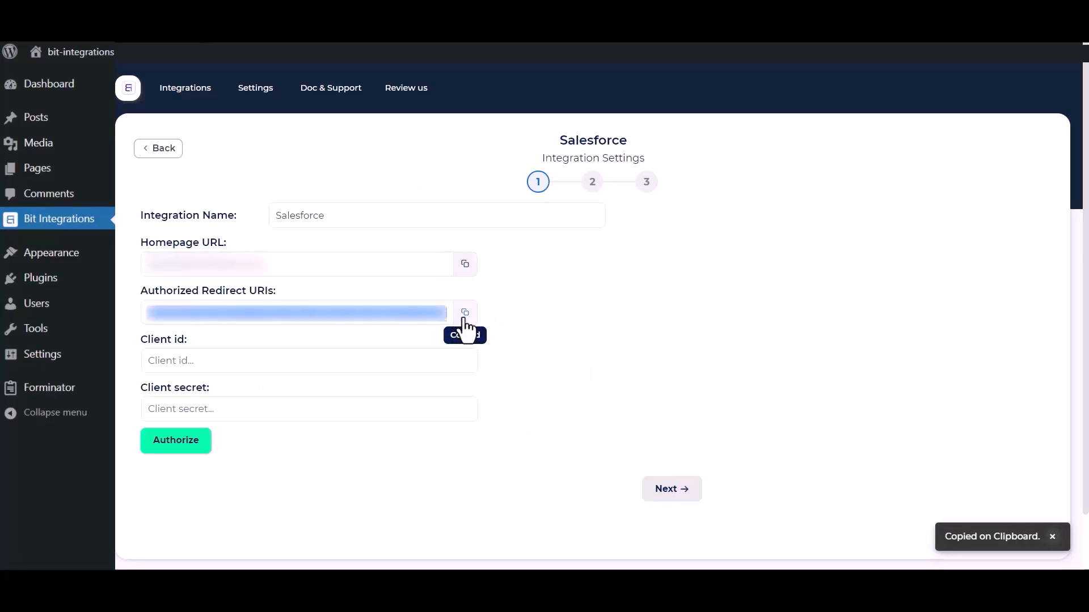
left_click(363, 23)
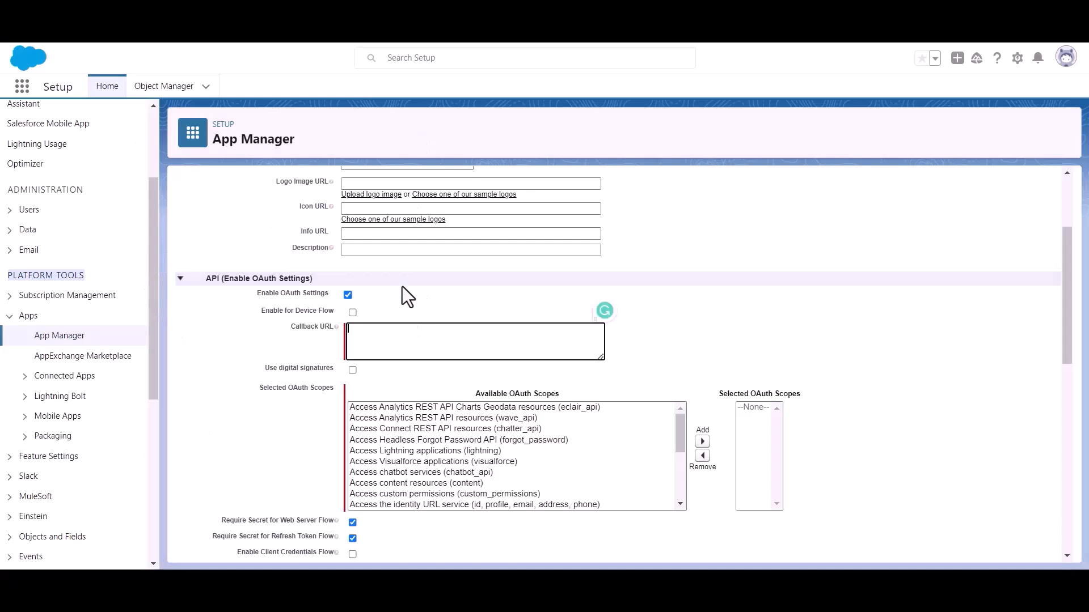
Paste the redirect URI as Callback URL, add the Full access (full) scope, and save
key("ctrl+v")
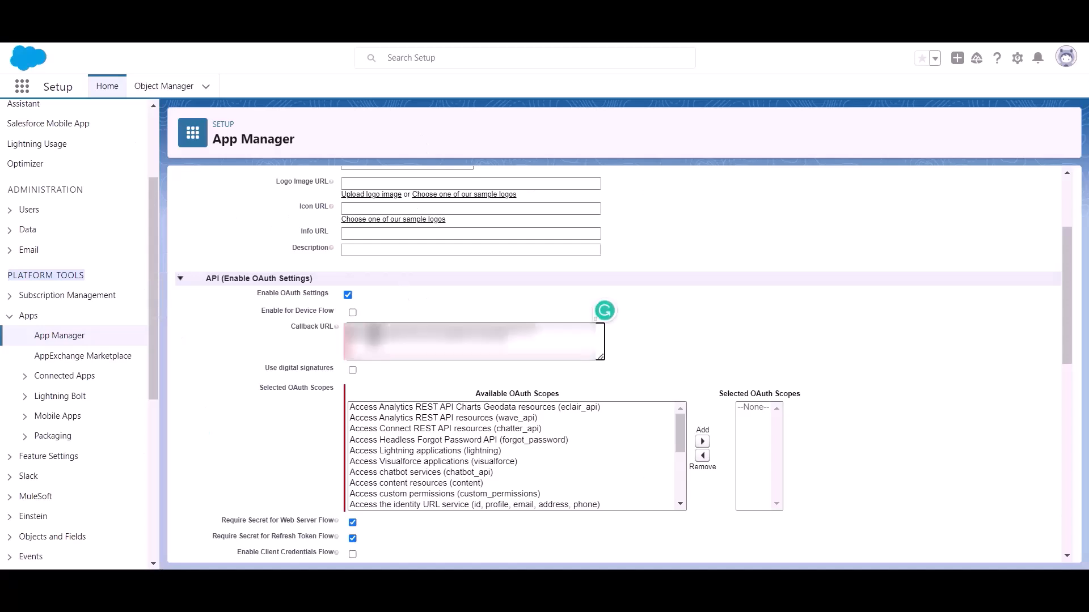
left_click_drag(256, 390, 272, 390)
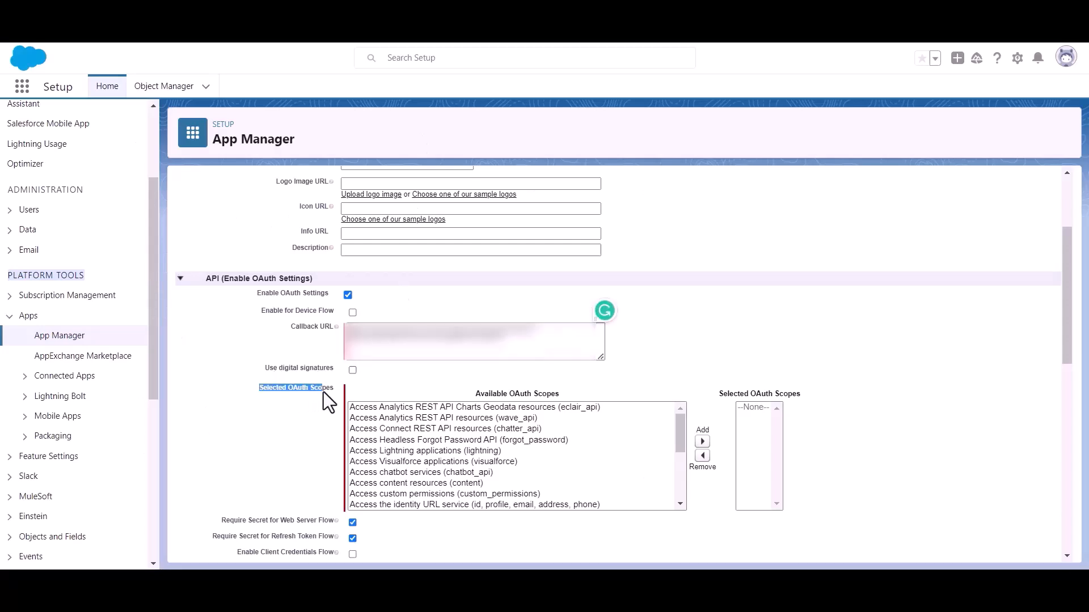
scroll(488, 465, "down", 8)
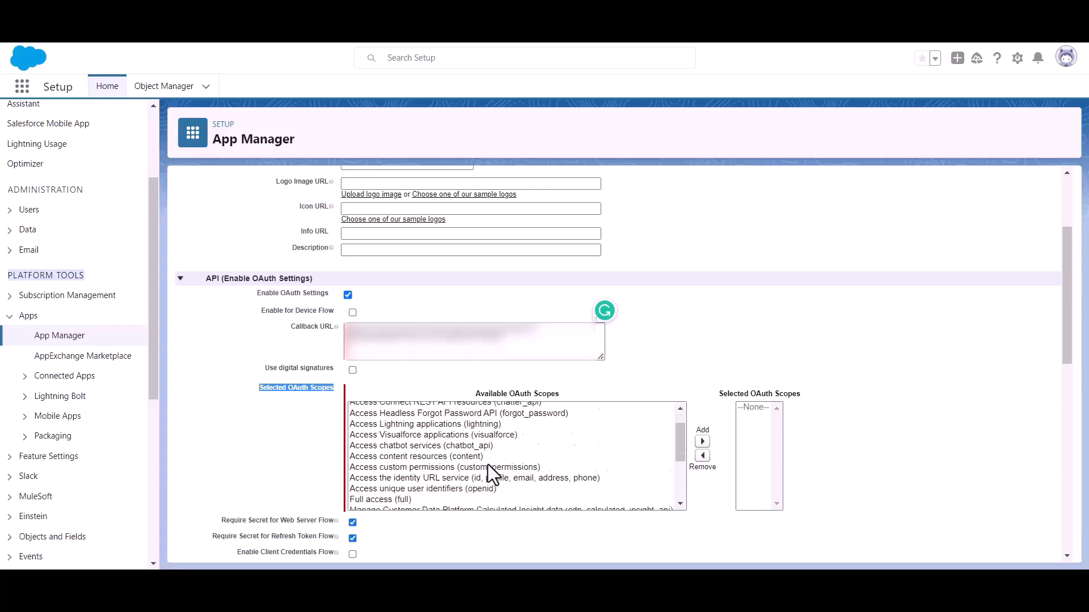
scroll(481, 457, "up", 2)
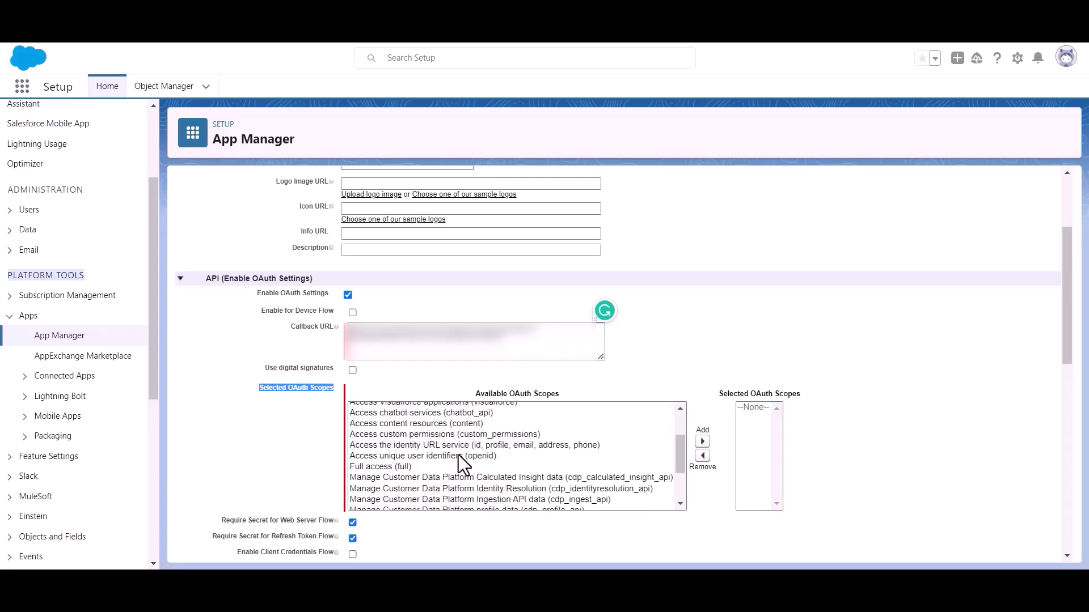
left_click(367, 465)
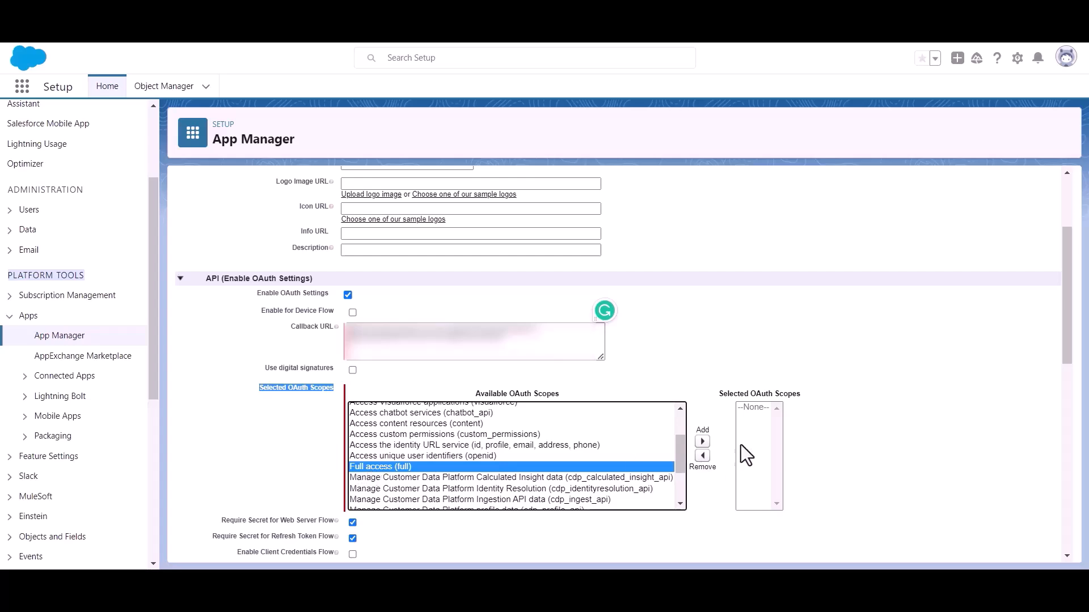
left_click(702, 441)
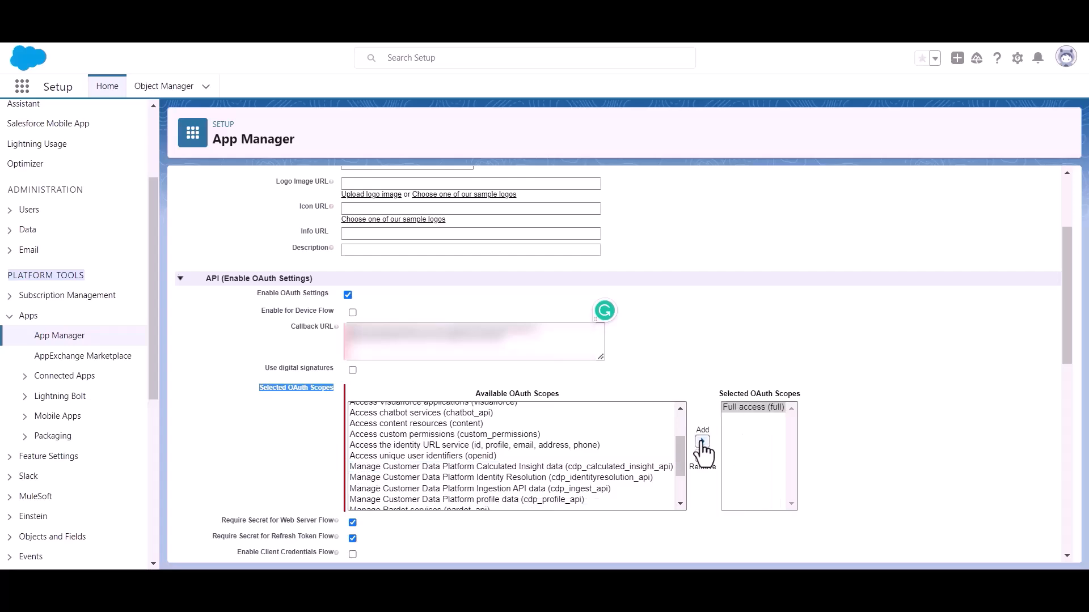
scroll(542, 409, "down", 5)
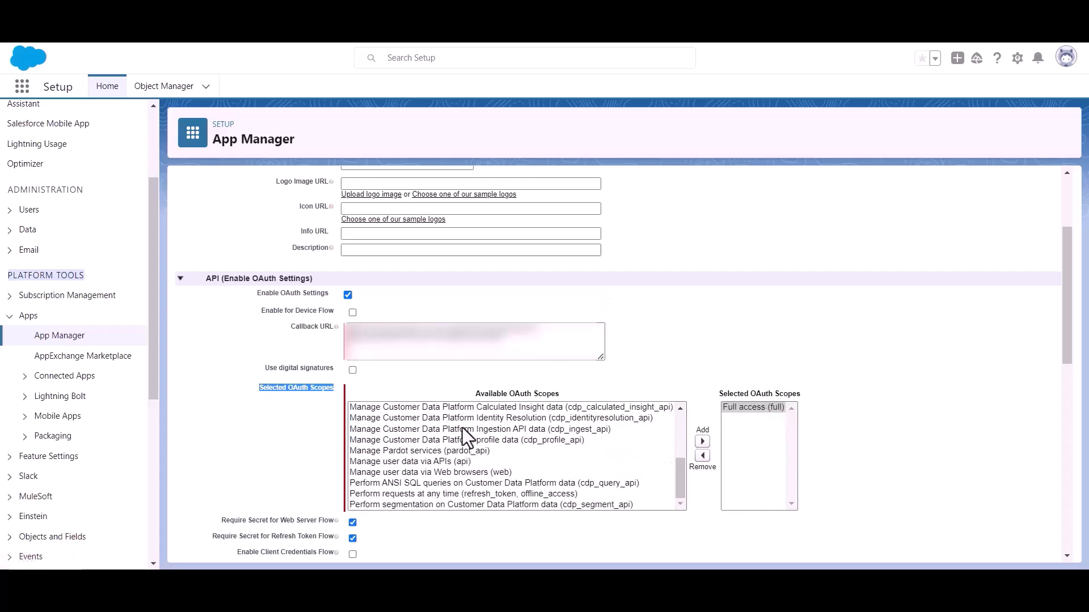
scroll(370, 416, "down", 10)
scroll(369, 416, "down", 1)
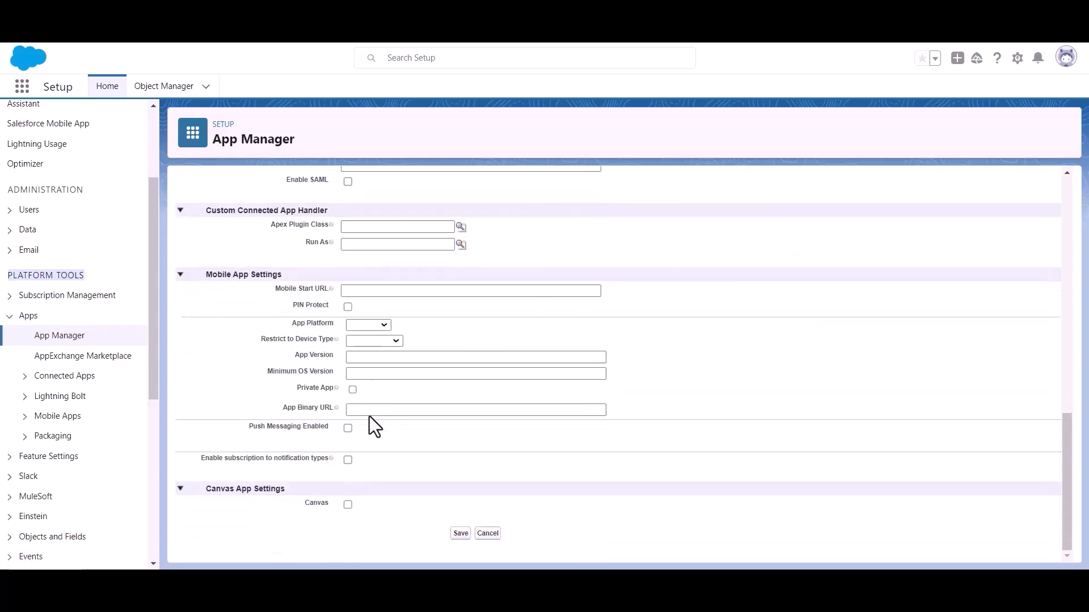
left_click(459, 533)
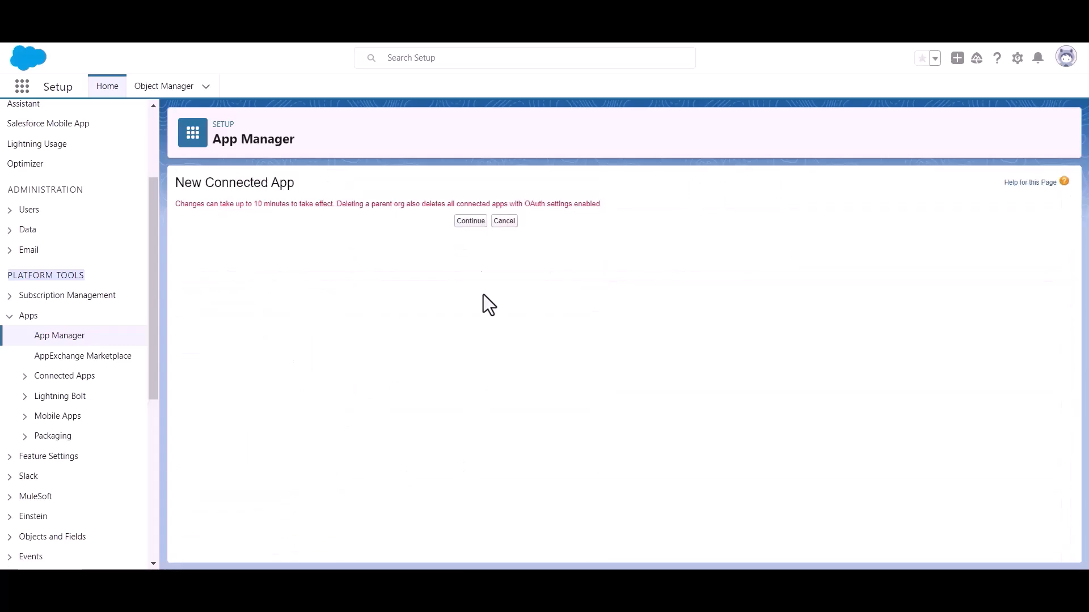
Continue past the save confirmation and scroll the Bit Apps details to the API section
left_click(460, 223)
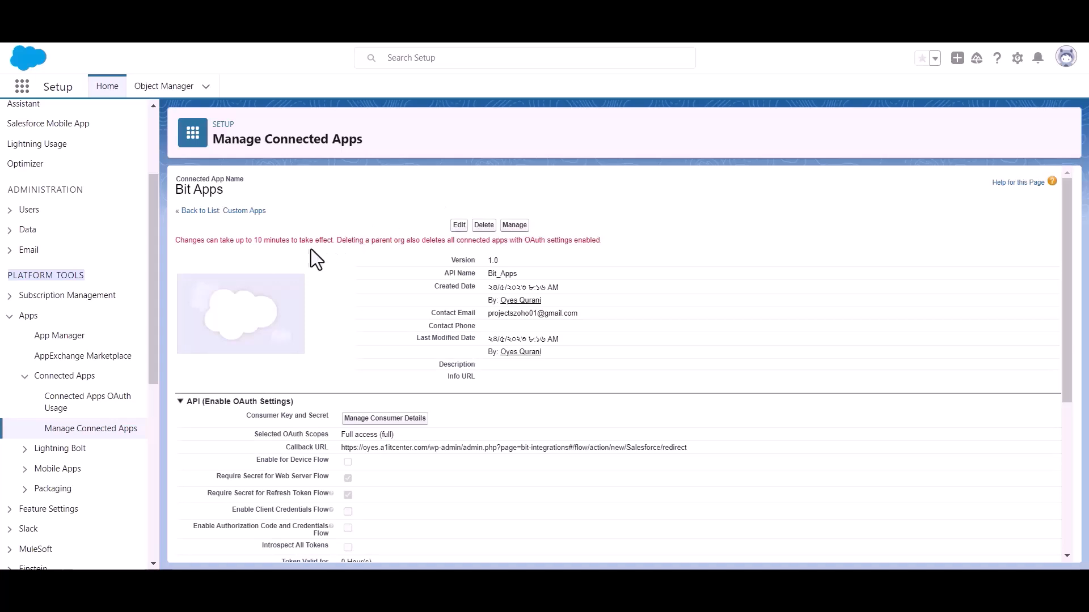
triple_click(278, 242)
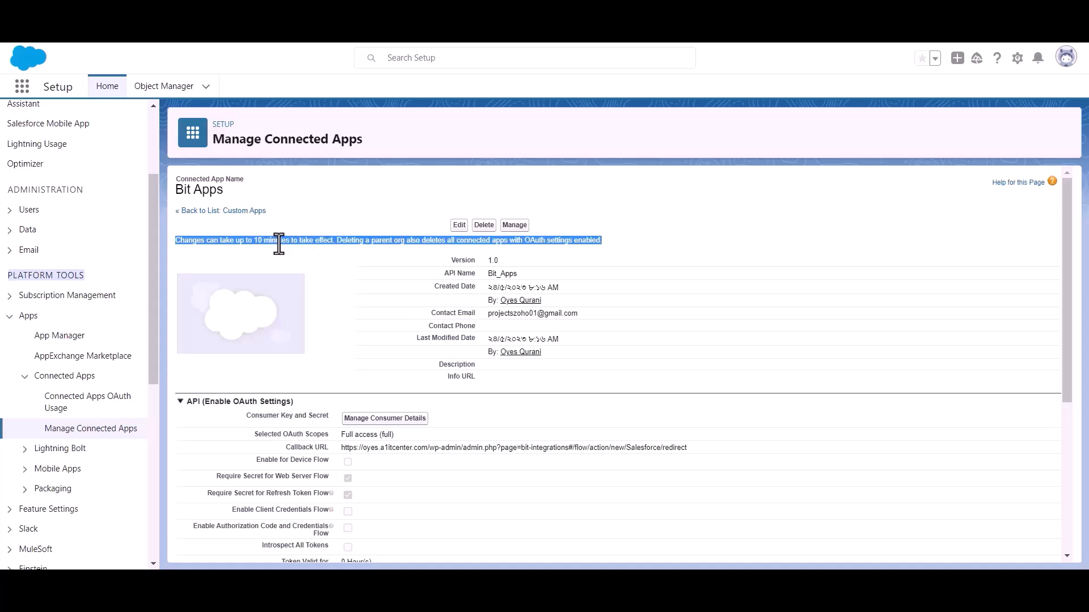
left_click(345, 248)
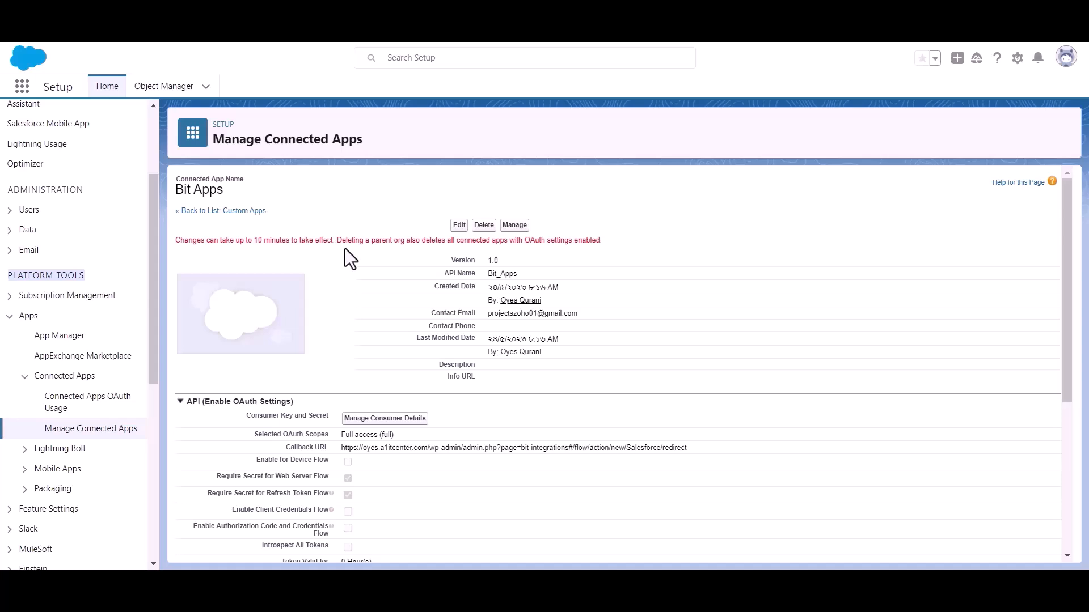
scroll(345, 249, "down", 1)
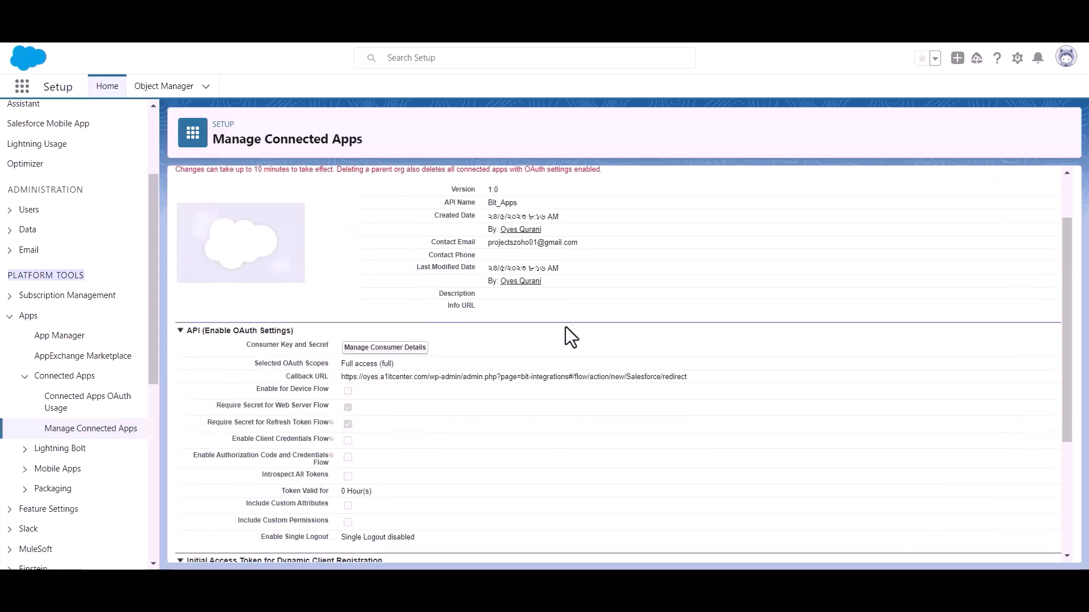
Verify identity with the e-mailed code to reveal the Bit Apps consumer key and secret
left_click(384, 348)
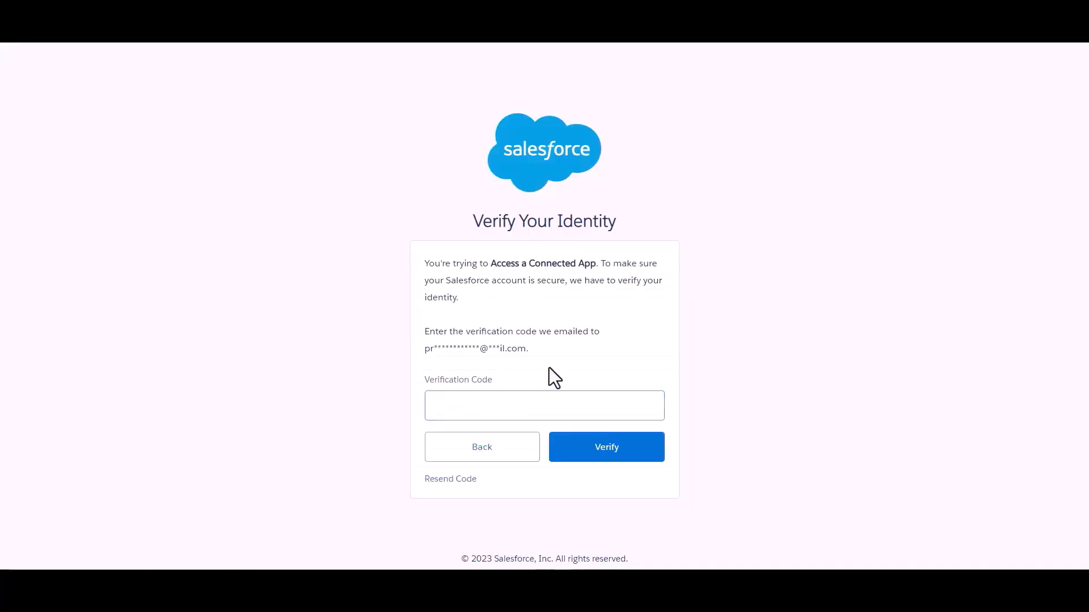
left_click(517, 416)
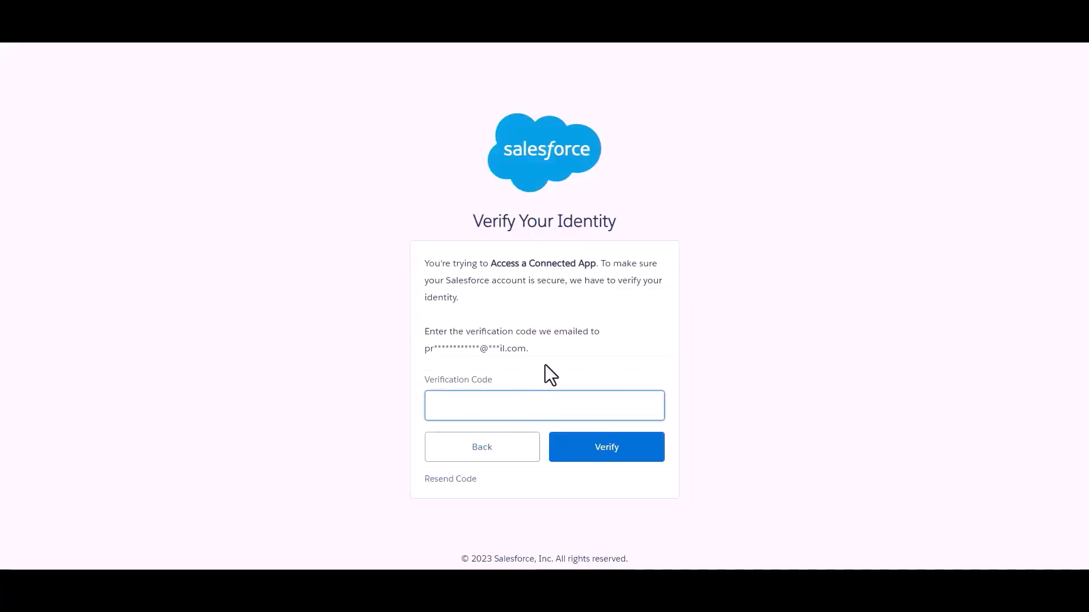
left_click(566, 356)
left_click(562, 404)
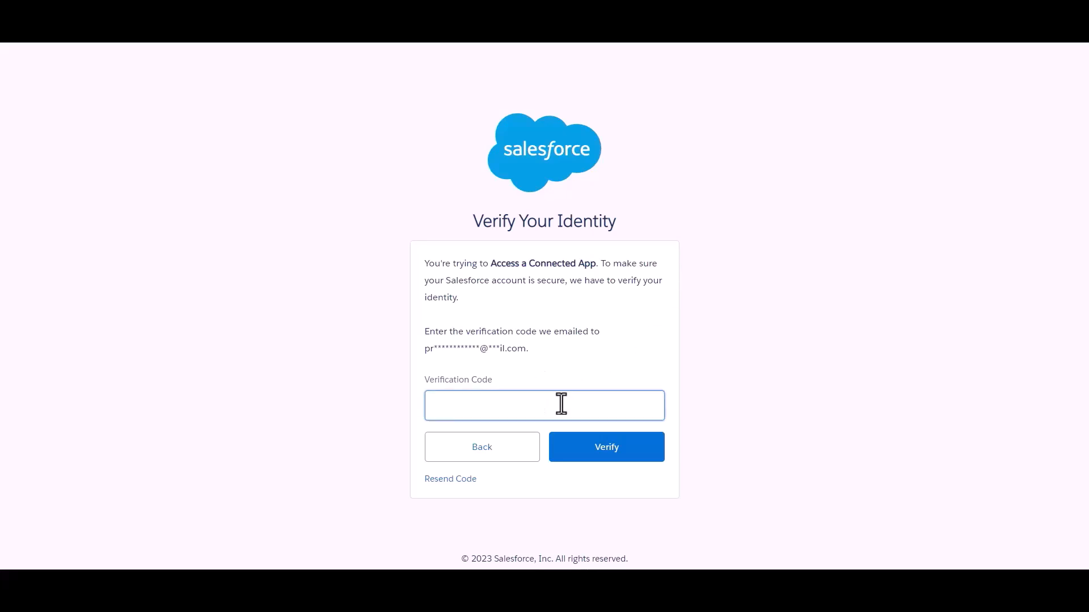
key("ctrl+v")
left_click(599, 352)
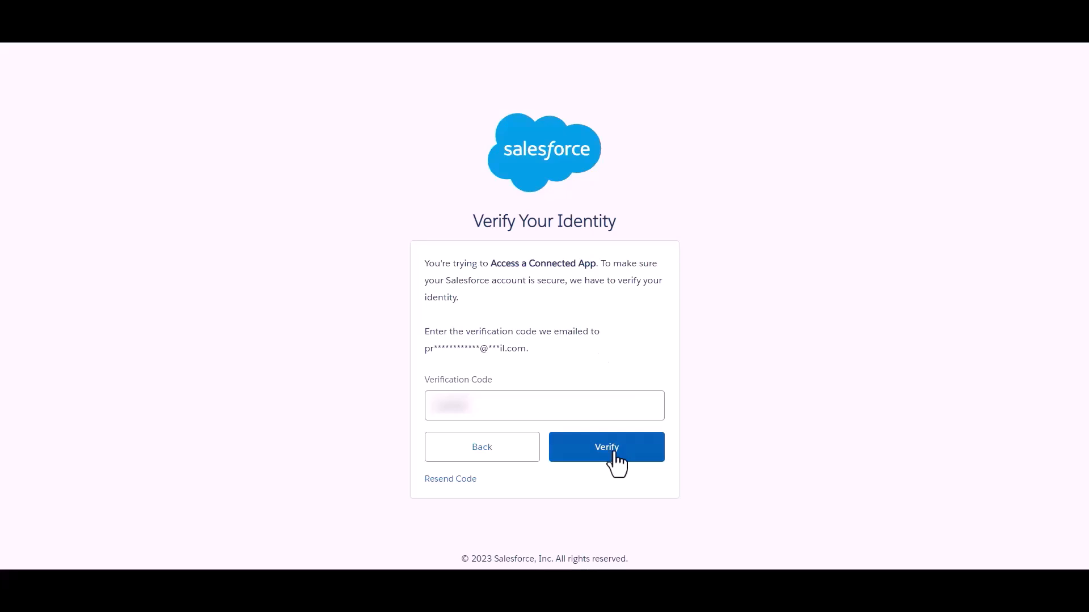
left_click(614, 453)
scroll(511, 280, "down", 1)
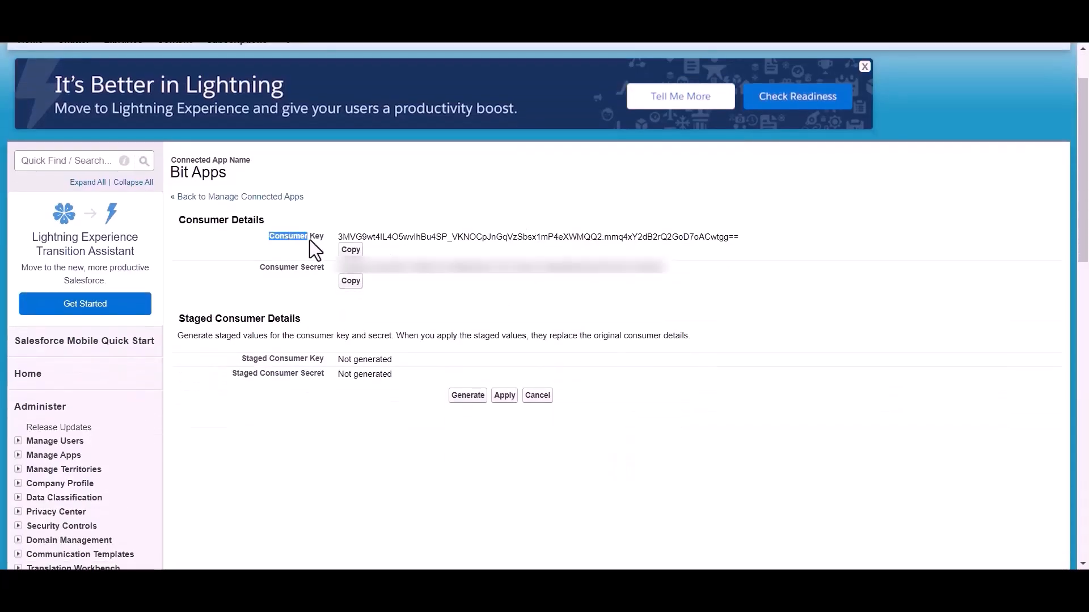
left_click_drag(250, 270, 328, 270)
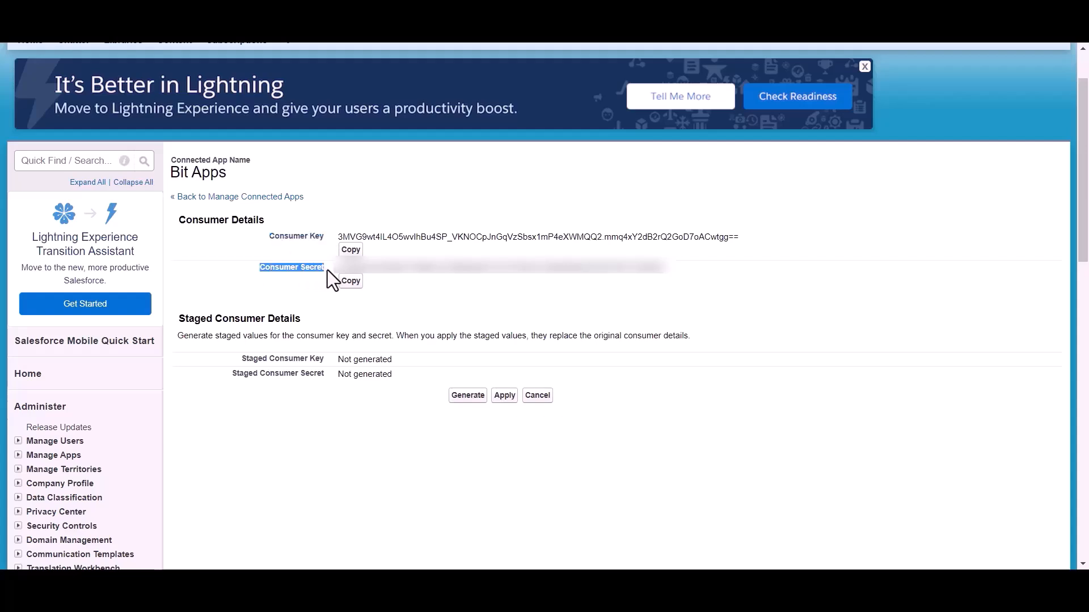
left_click(386, 297)
scroll(386, 297, "up", 1)
scroll(387, 297, "up", 1)
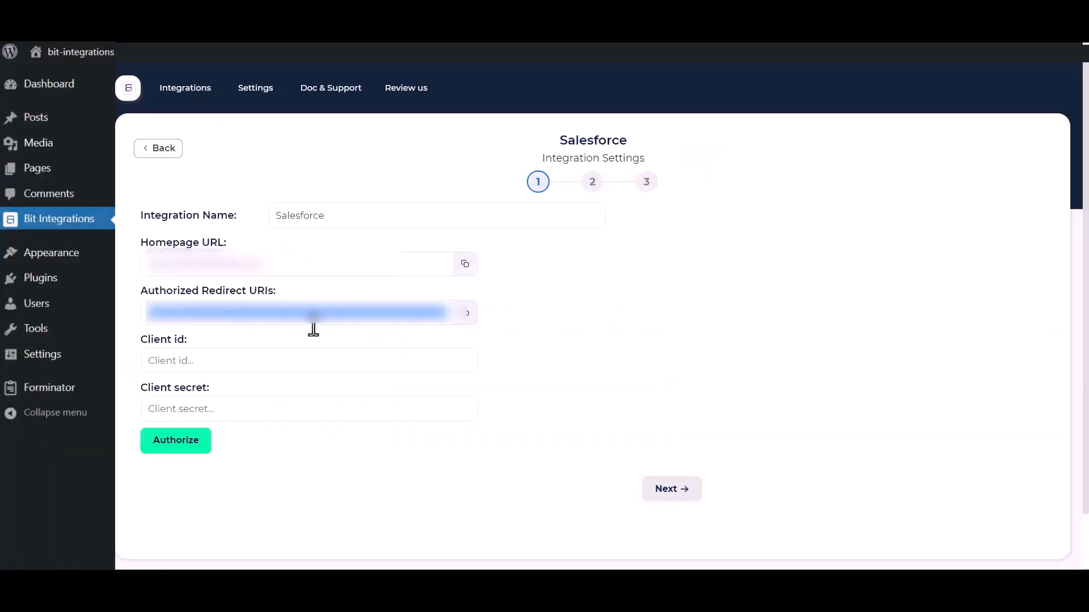
Paste the consumer key as Client id and the consumer secret as Client secret
left_click(270, 350)
key("ctrl+v")
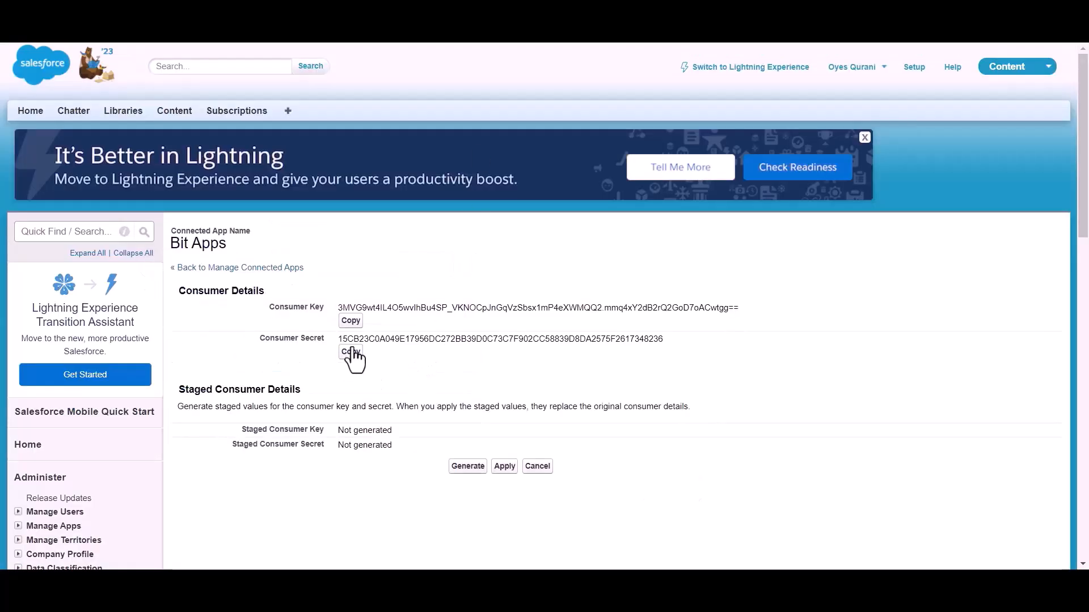
left_click(350, 352)
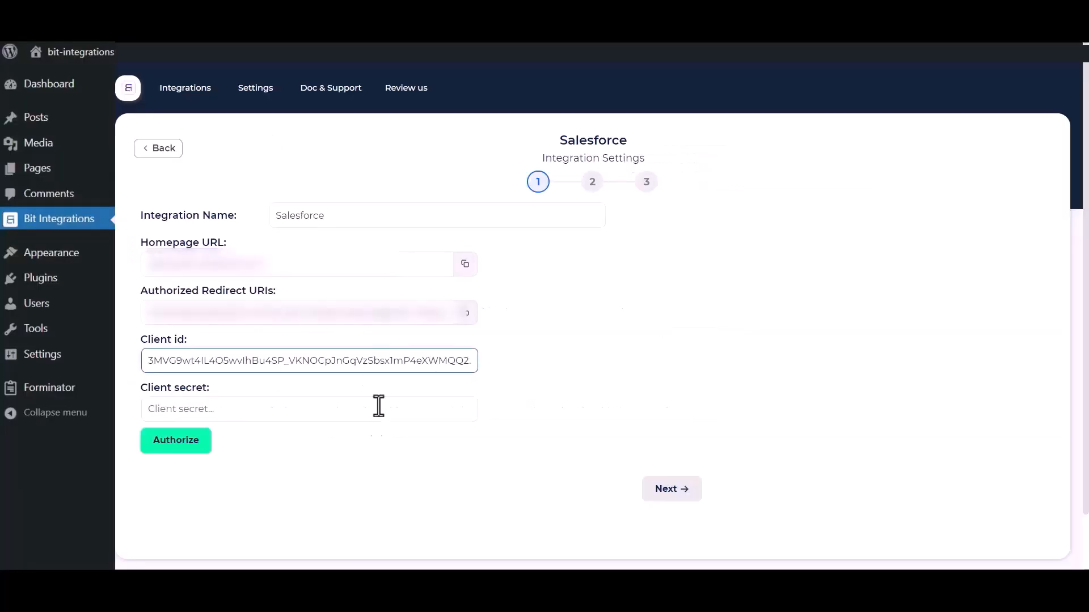
left_click(308, 409)
key("ctrl+v")
left_click(298, 489)
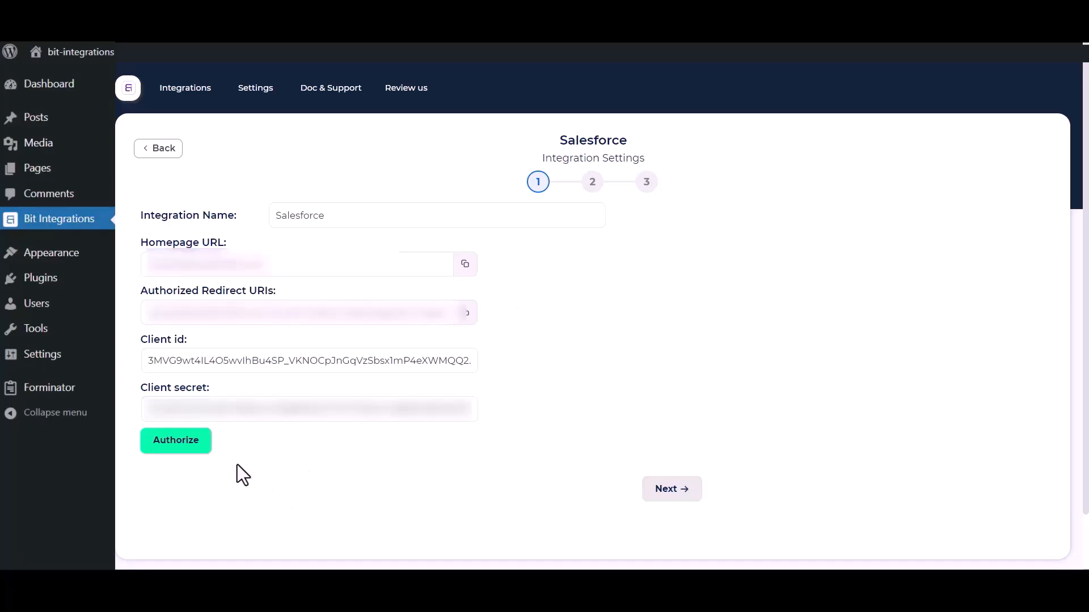
Authorize the Salesforce connection, allow access, and move on to selecting an action
left_click(162, 453)
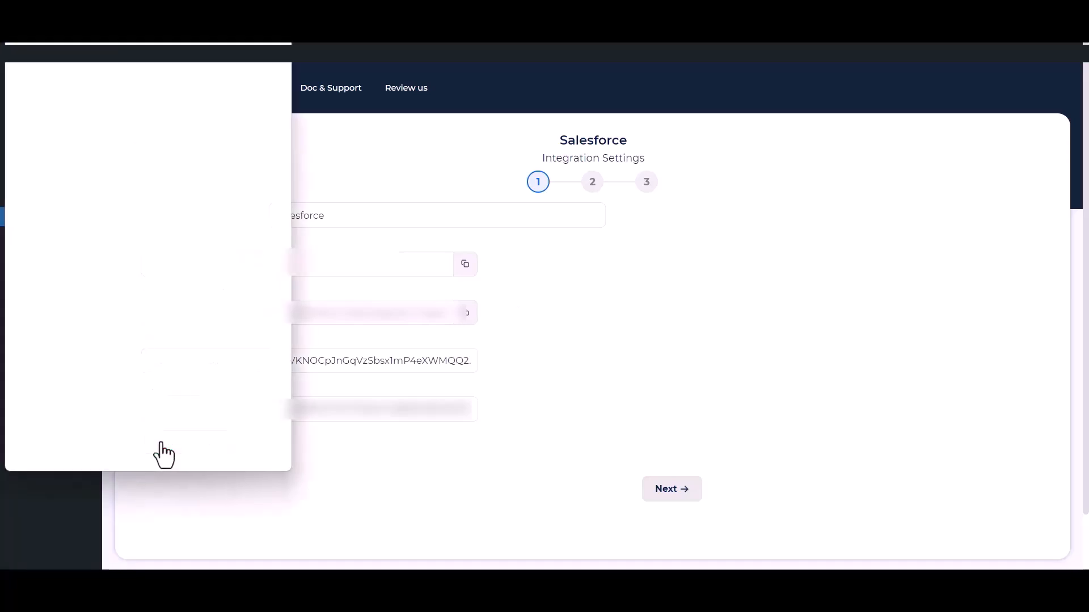
scroll(169, 282, "down", 6)
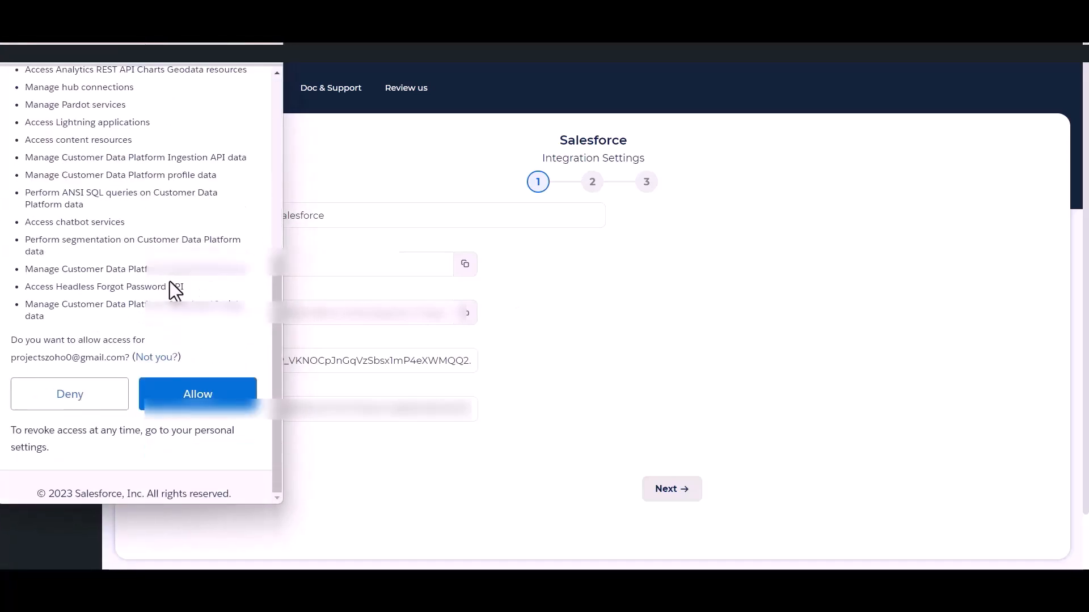
left_click(197, 395)
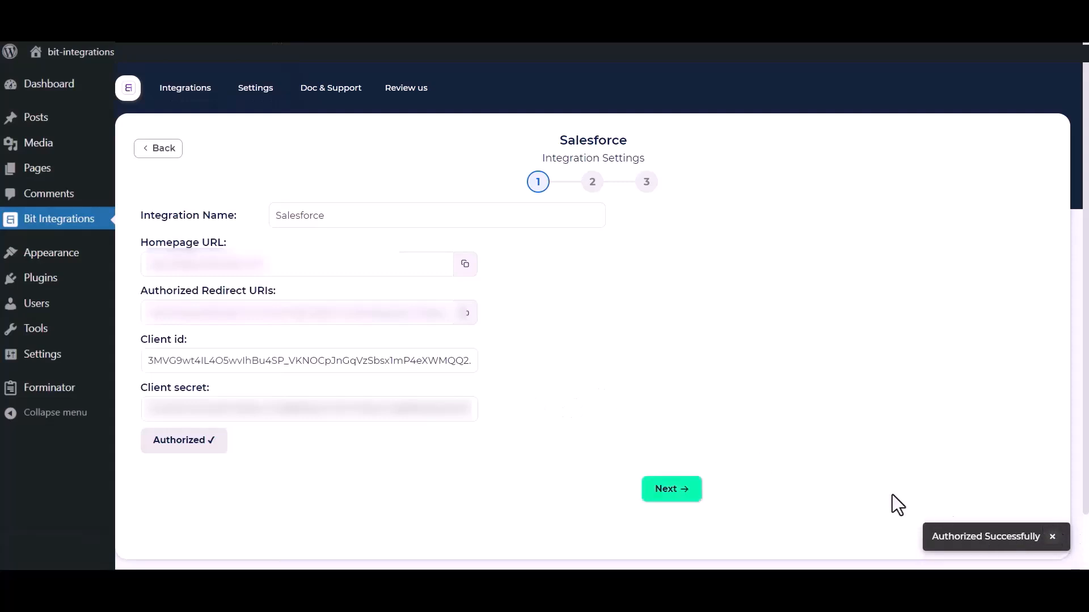
left_click(685, 492)
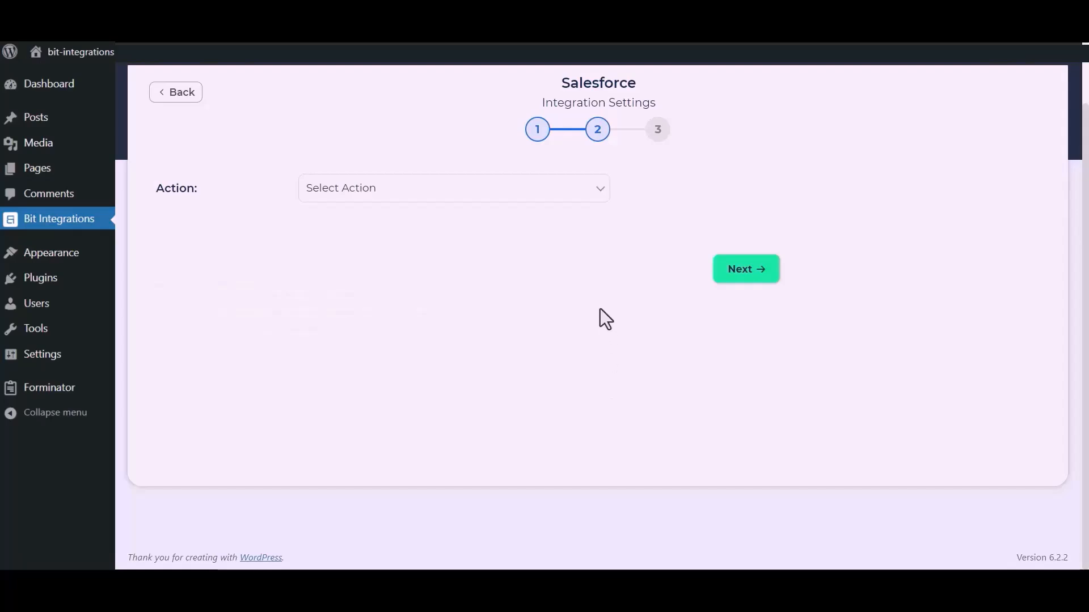
Choose the Create lead action and map Name to Last Name, Email to Email, and custom Company 'Bit Apps'
left_click(539, 195)
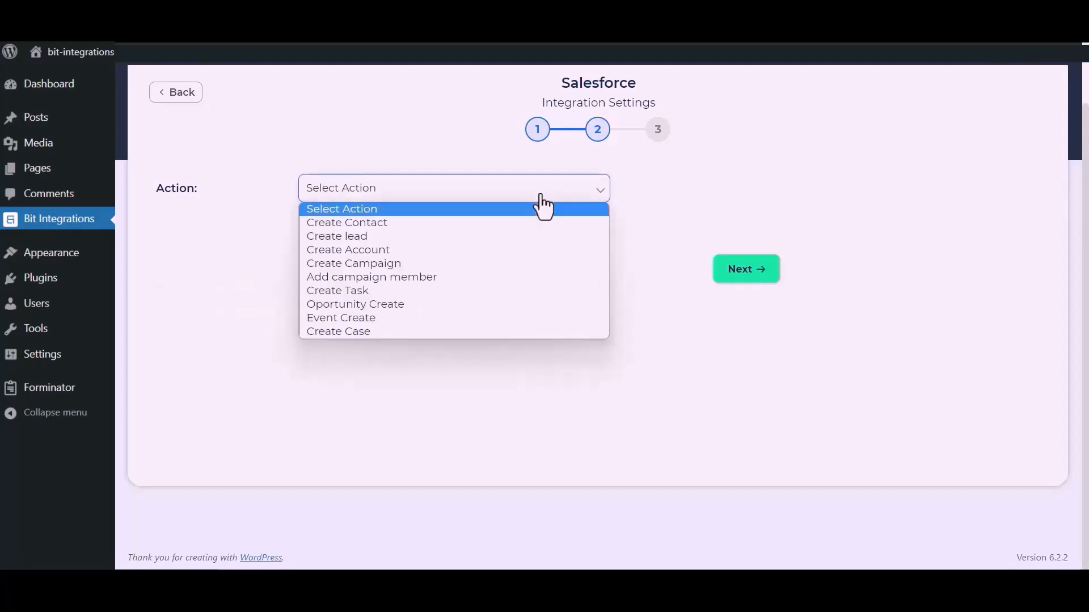
left_click(380, 240)
left_click(362, 306)
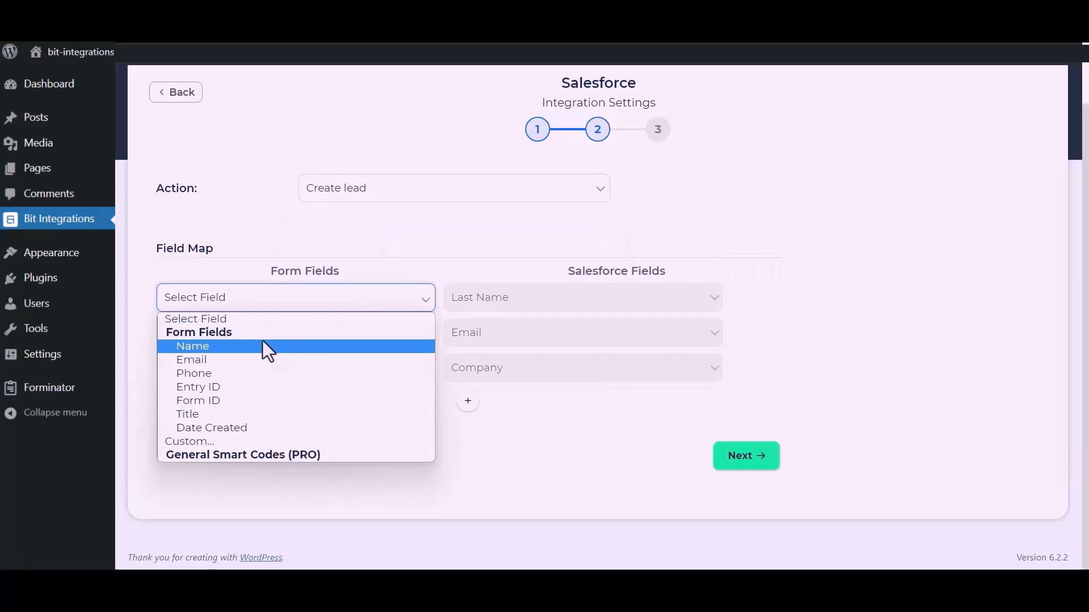
left_click(257, 347)
left_click(289, 340)
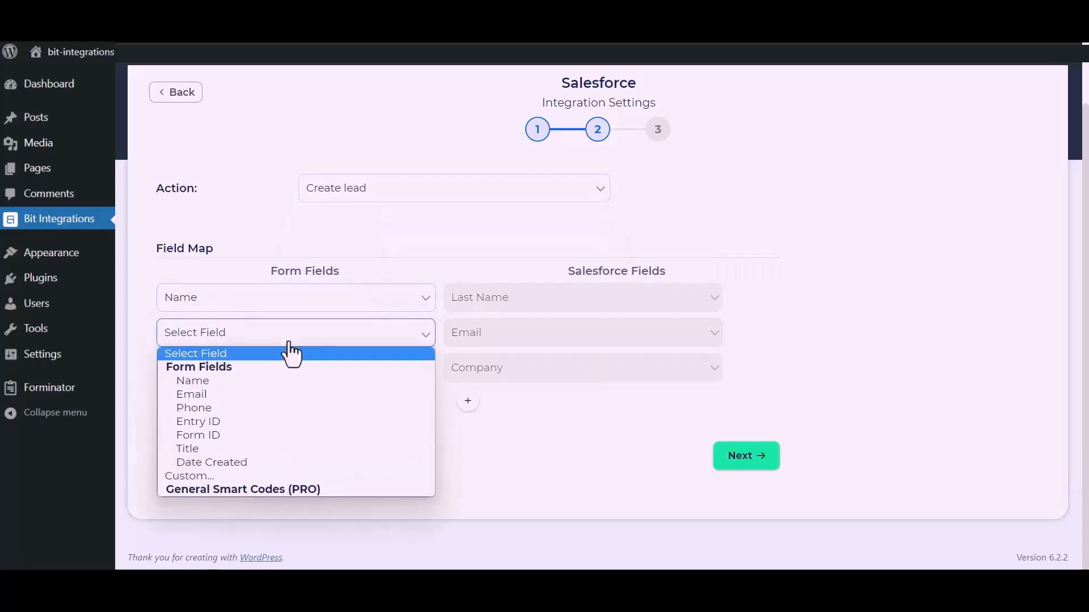
left_click(226, 393)
left_click(262, 379)
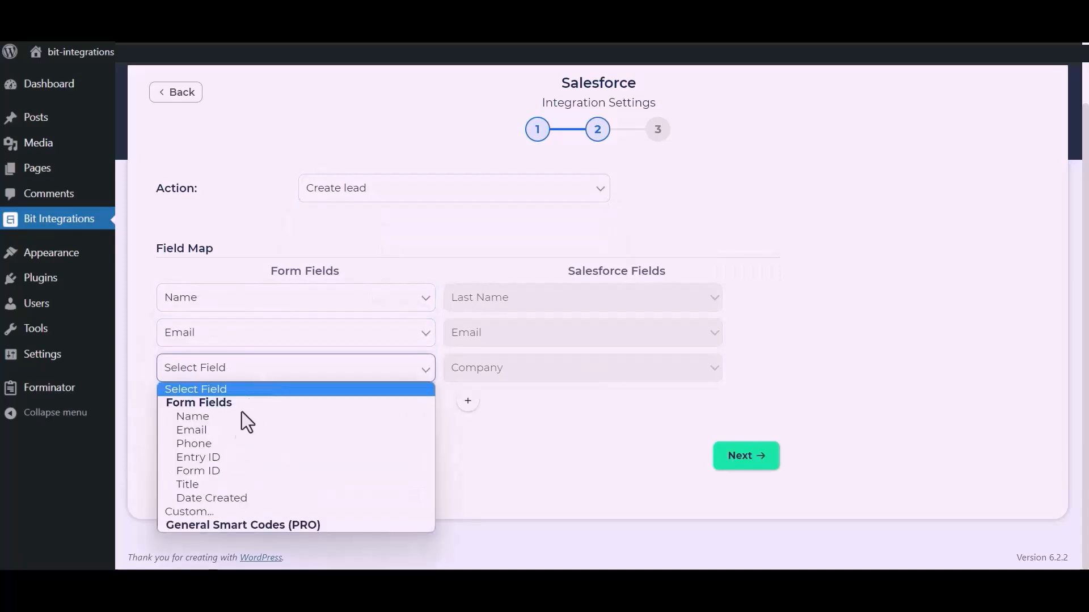
left_click(195, 510)
left_click(382, 376)
type("Bit Apps")
left_click_drag(417, 438, 493, 376)
Add a mapping row sending the form's Phone to Salesforce Phone and continue to the final step
left_click(473, 401)
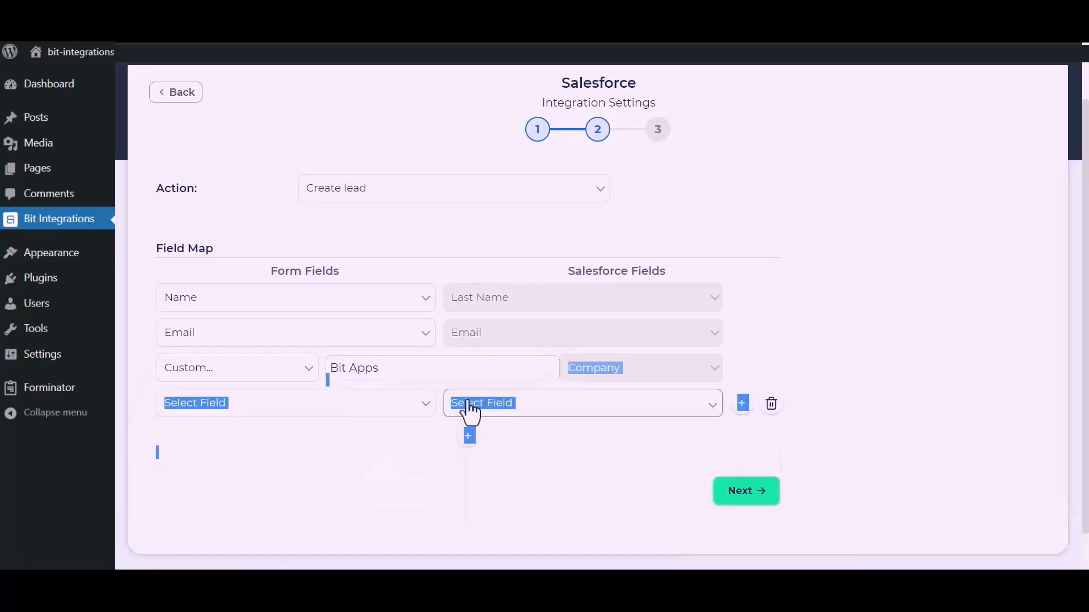
left_click(353, 407)
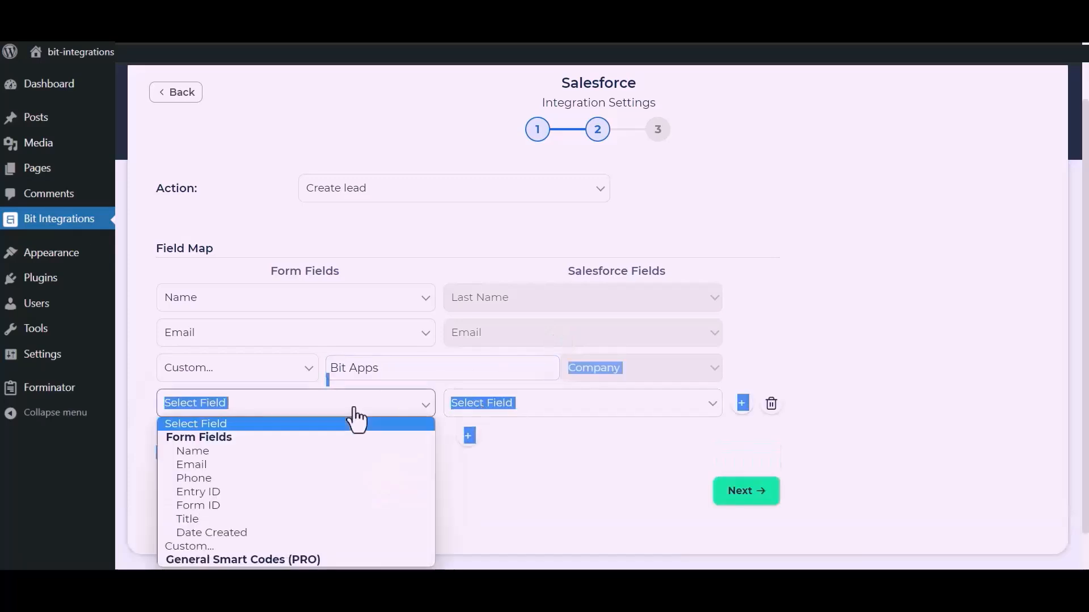
left_click(196, 478)
left_click(502, 459)
left_click(588, 406)
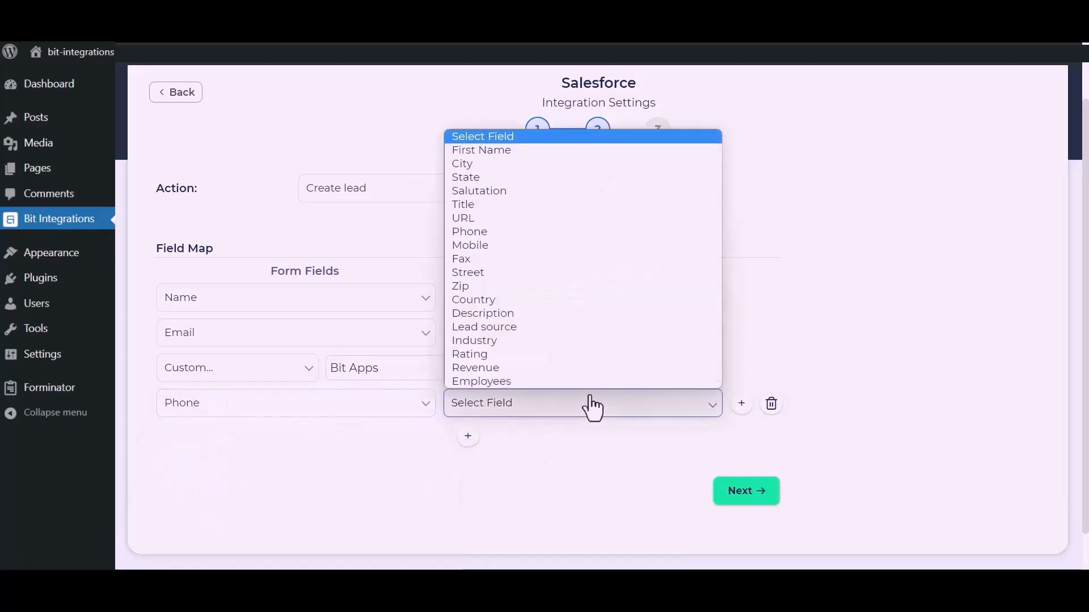
left_click(485, 234)
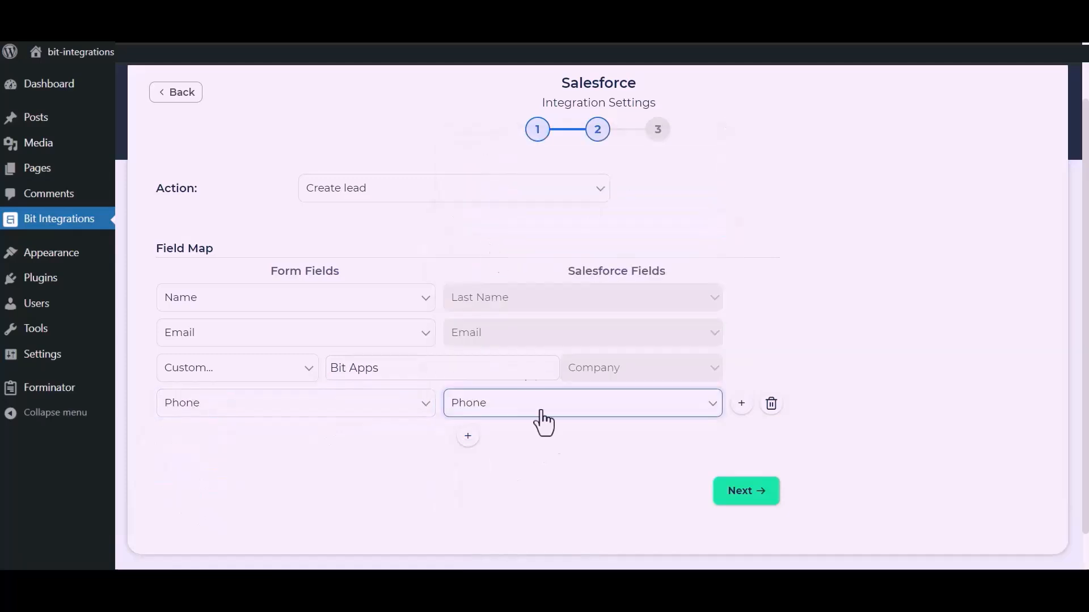
left_click(751, 491)
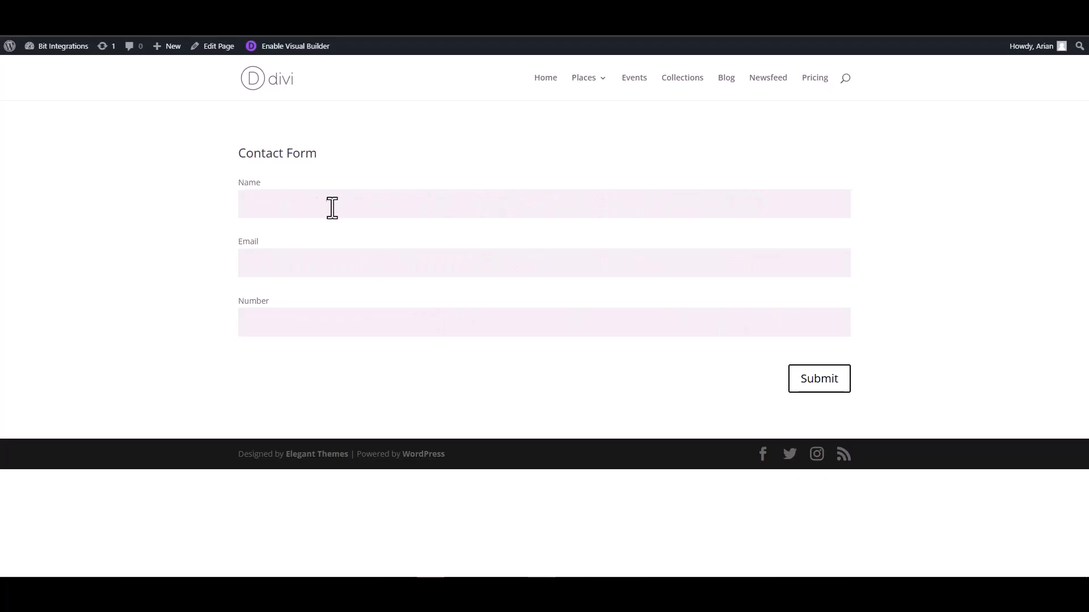
Save the integration, then submit the Divi form with name Bit Integrations, a support e-mail and phone number
left_click(332, 206)
type("Bit Integrations")
left_click(801, 257)
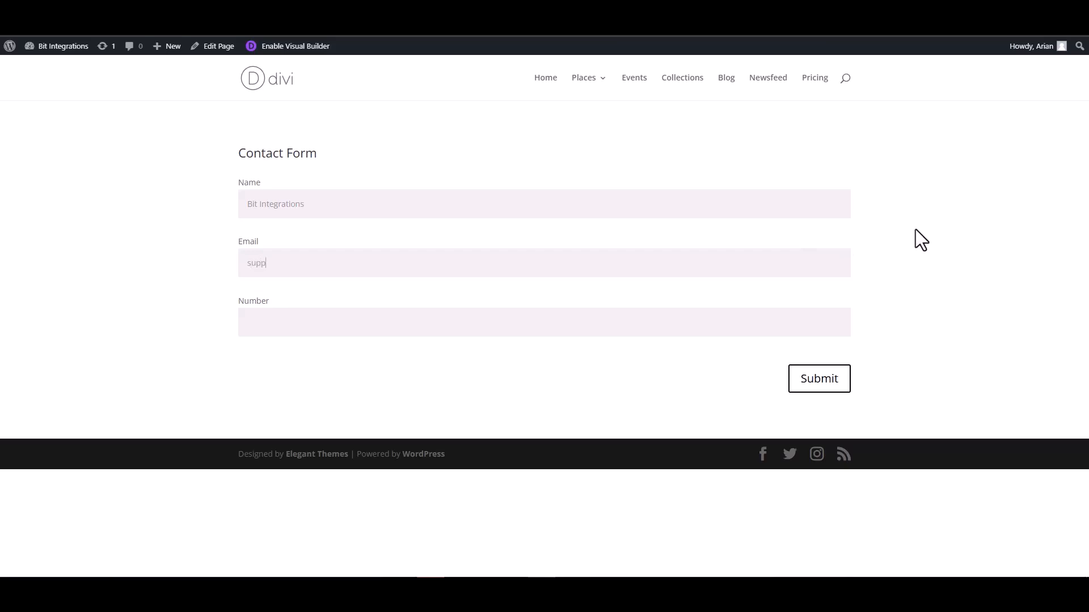
left_click(780, 323)
type("444555666")
left_click(822, 377)
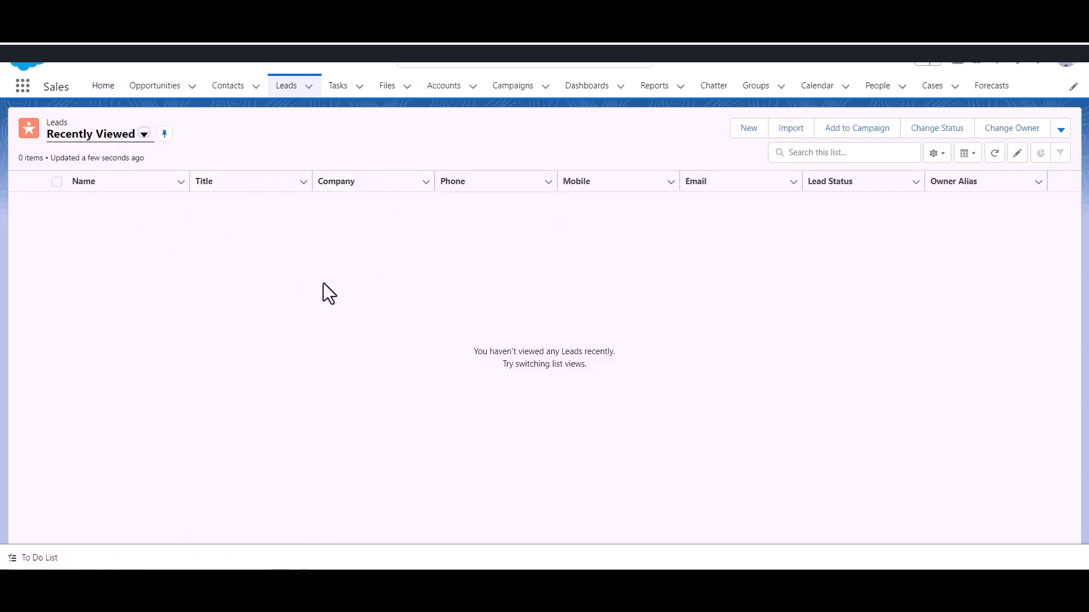
Refresh the Salesforce Leads list to reveal the new Bit Apps lead
left_click(285, 92)
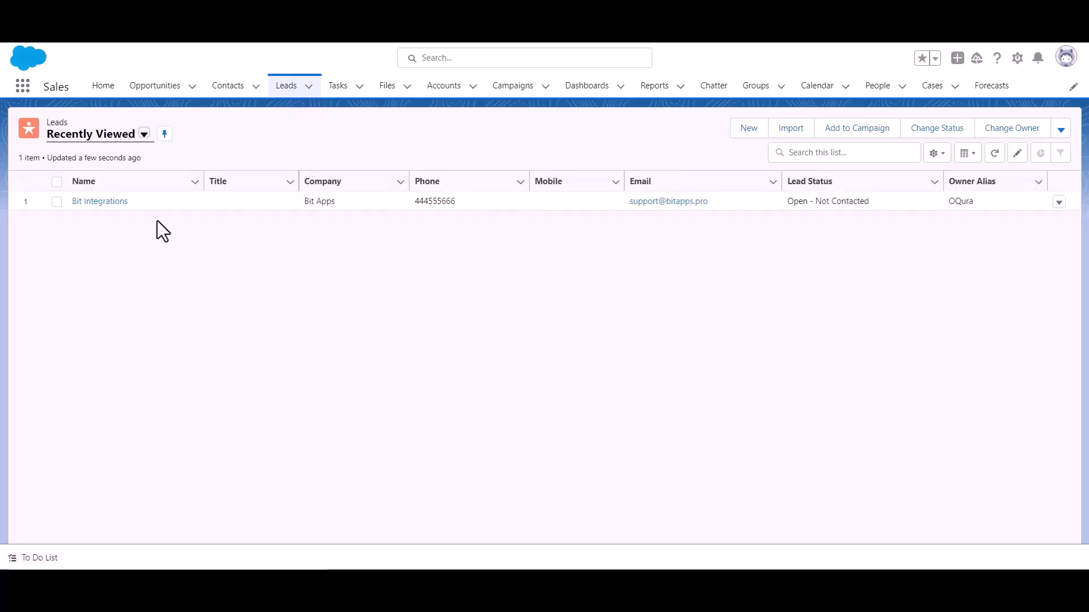